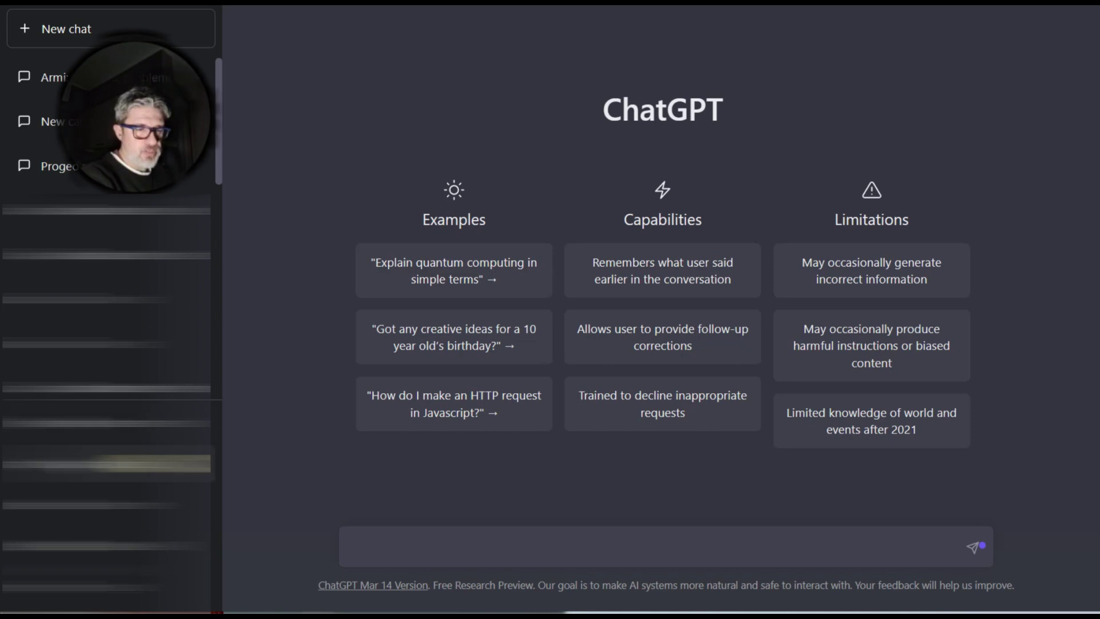
Review the Free Plan and ChatGPT Plus options in the account plan dialog and close it.
{"action": "left_click", "coordinate": [106, 463]}
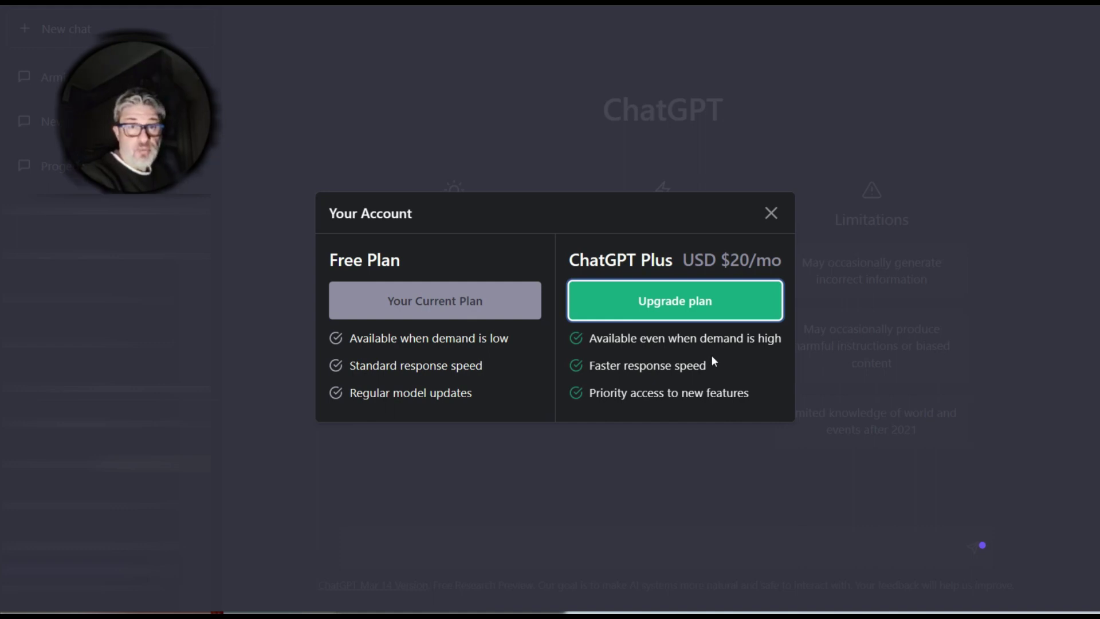
{"action": "left_click", "coordinate": [773, 225]}
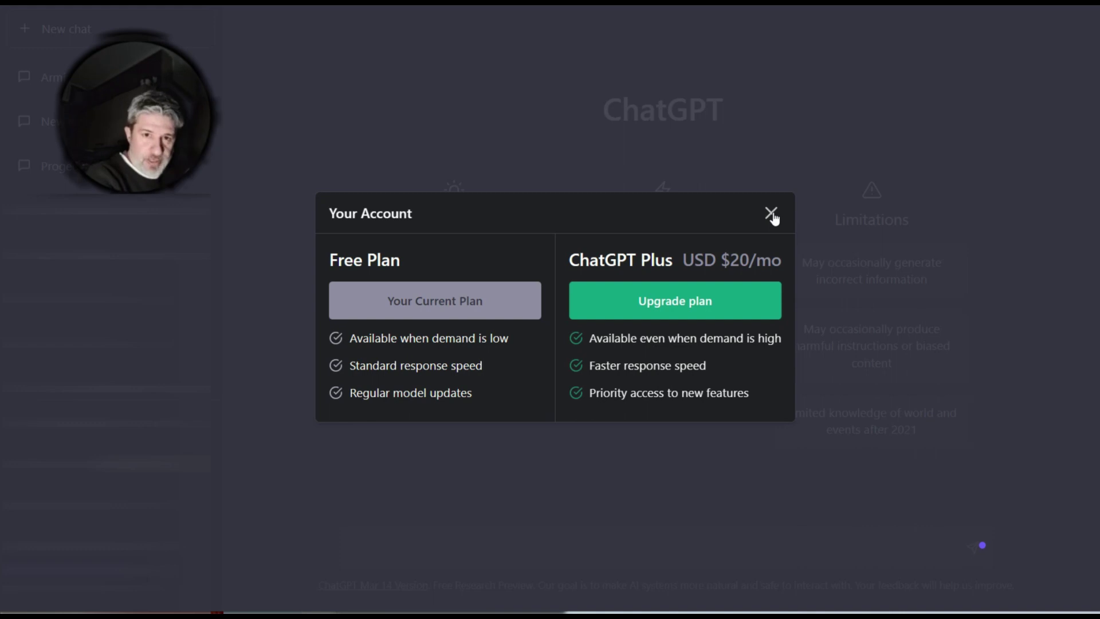
{"action": "left_click", "coordinate": [770, 214]}
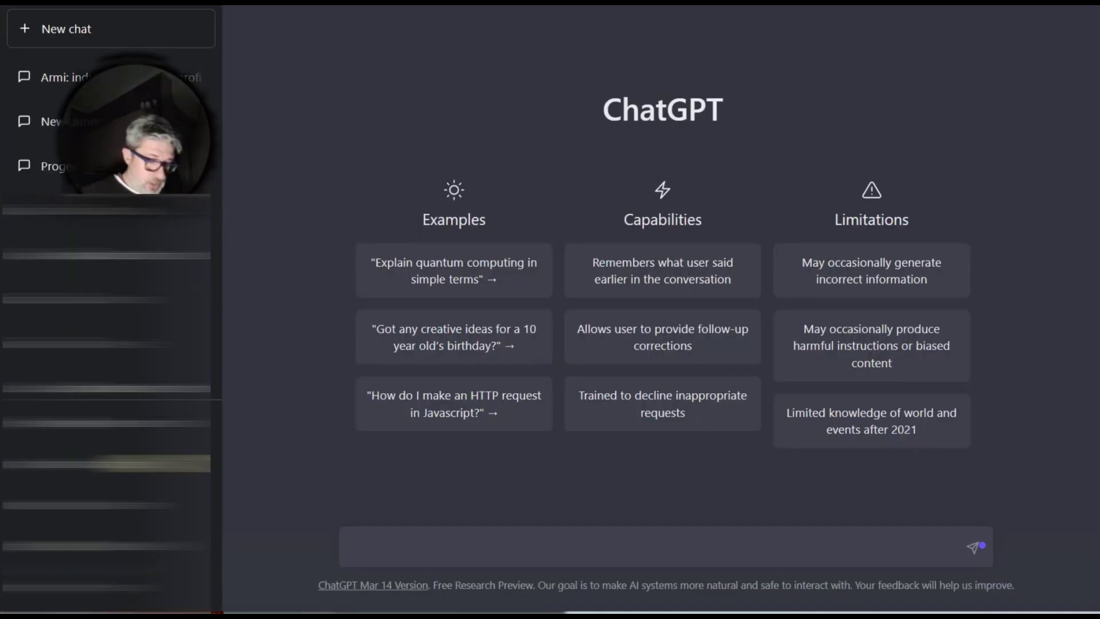
Open the OpenPlayground site at nat.dev in the browser.
{"action": "key", "text": "ctrl+l"}
{"action": "type", "text": "nat.cev"}
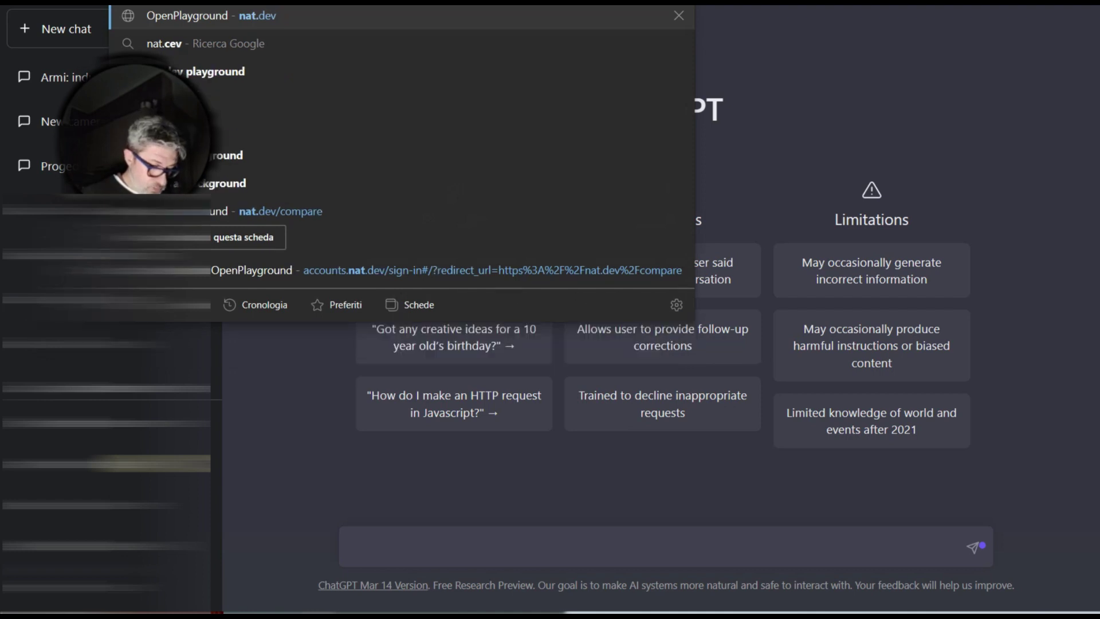
{"action": "key", "text": "Return"}
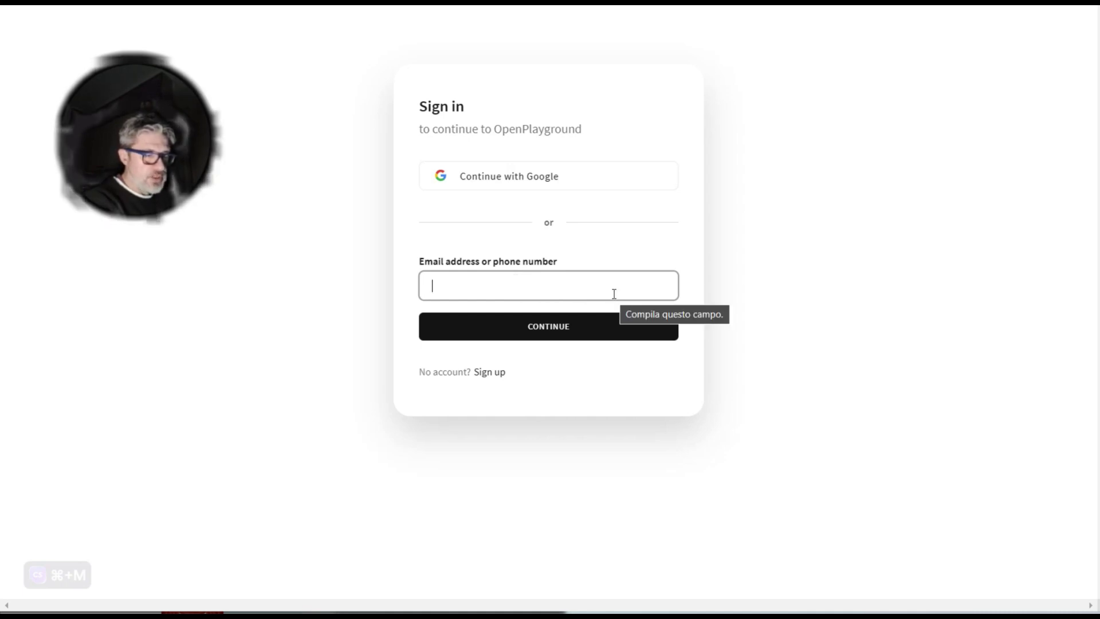
Go to the OpenPlayground account creation form and sign up with a Google account.
{"action": "left_click", "coordinate": [495, 371]}
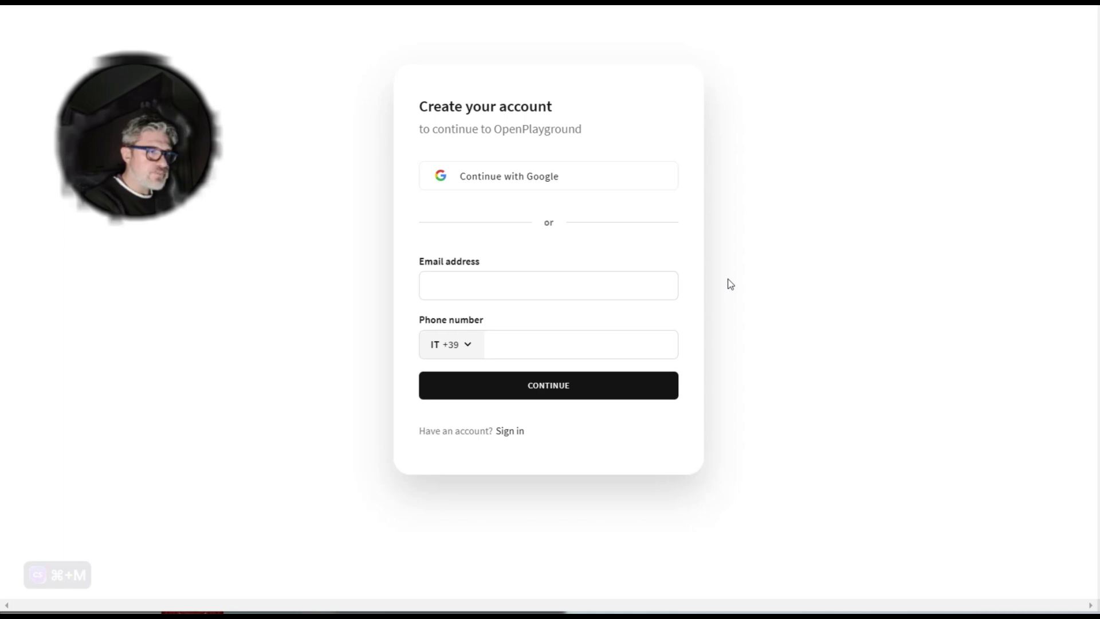
{"action": "left_click_drag", "start_coordinate": [494, 129], "coordinate": [590, 132]}
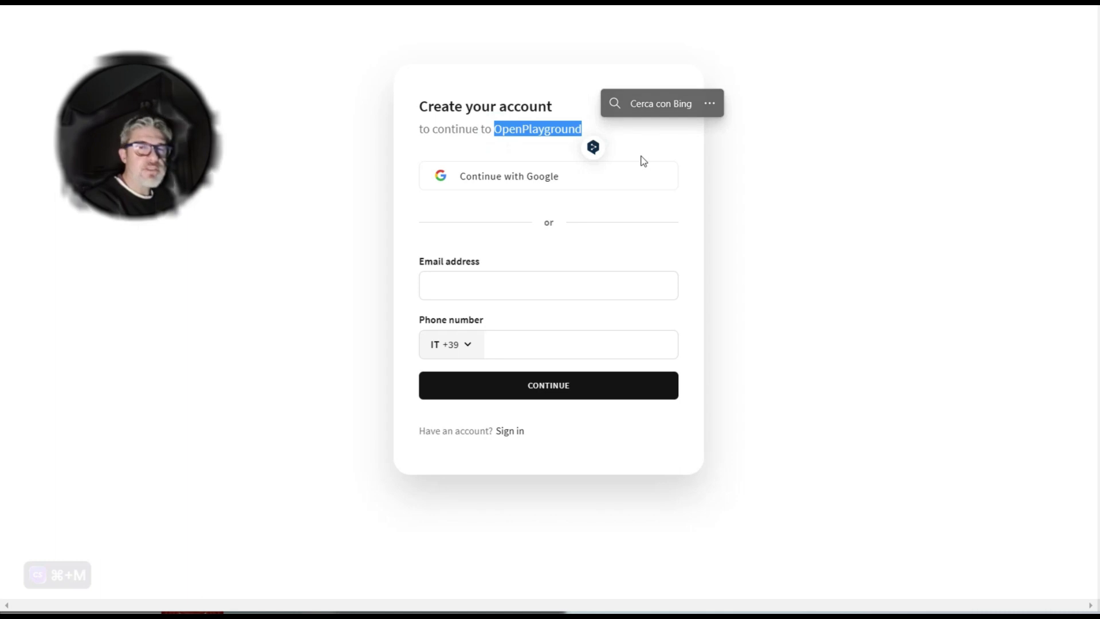
{"action": "left_click", "coordinate": [702, 143]}
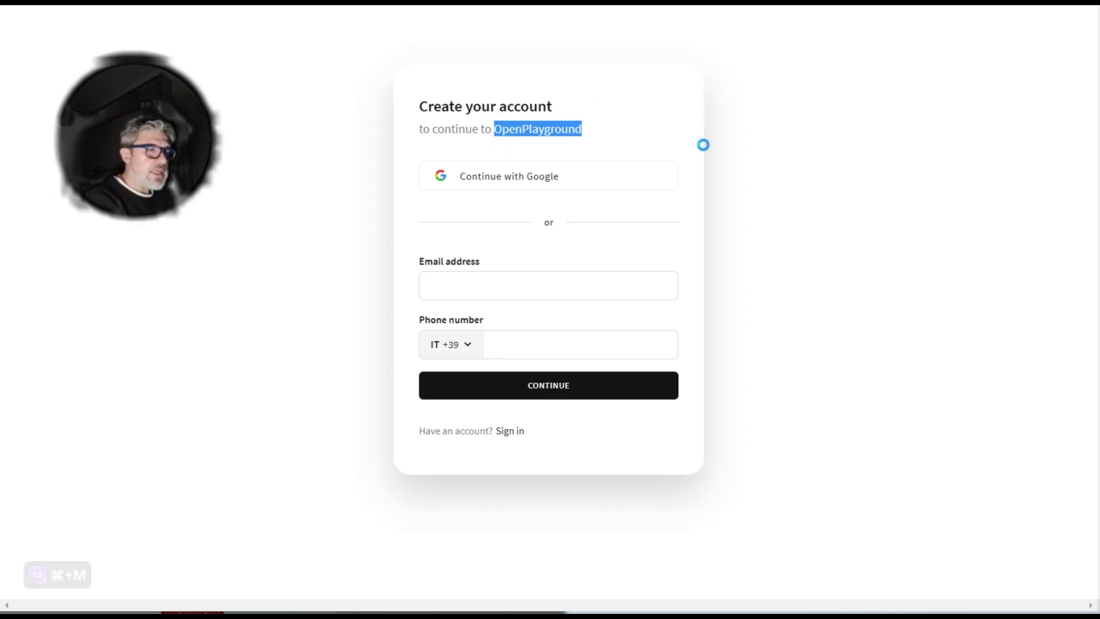
{"action": "left_click", "coordinate": [612, 179]}
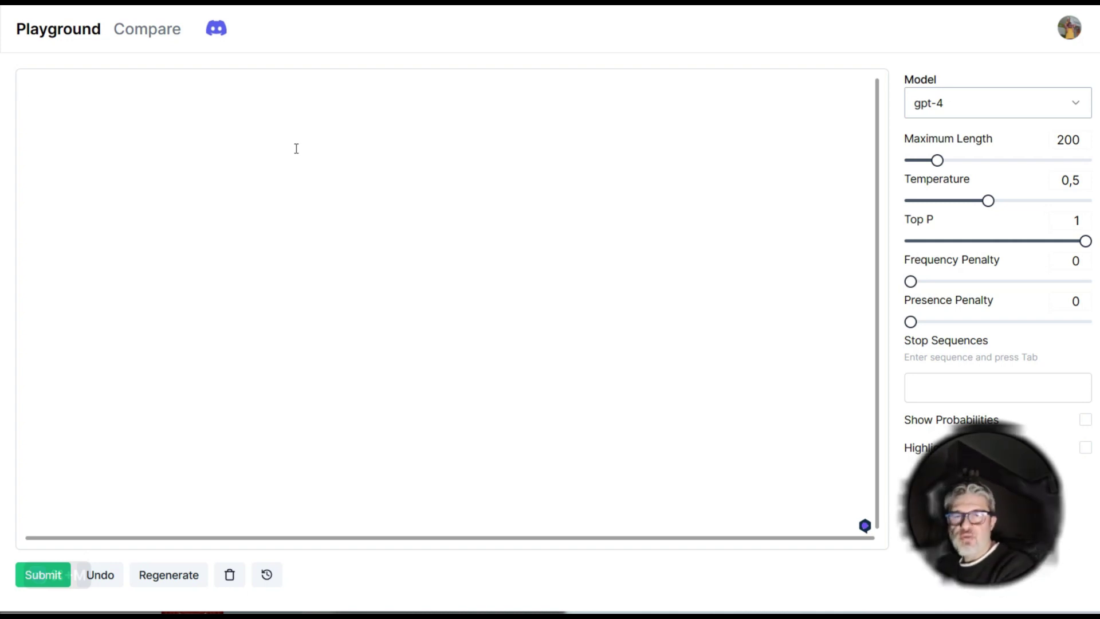
Look through the models offered by each provider in the Playground and choose gpt-4.
{"action": "left_click", "coordinate": [346, 117]}
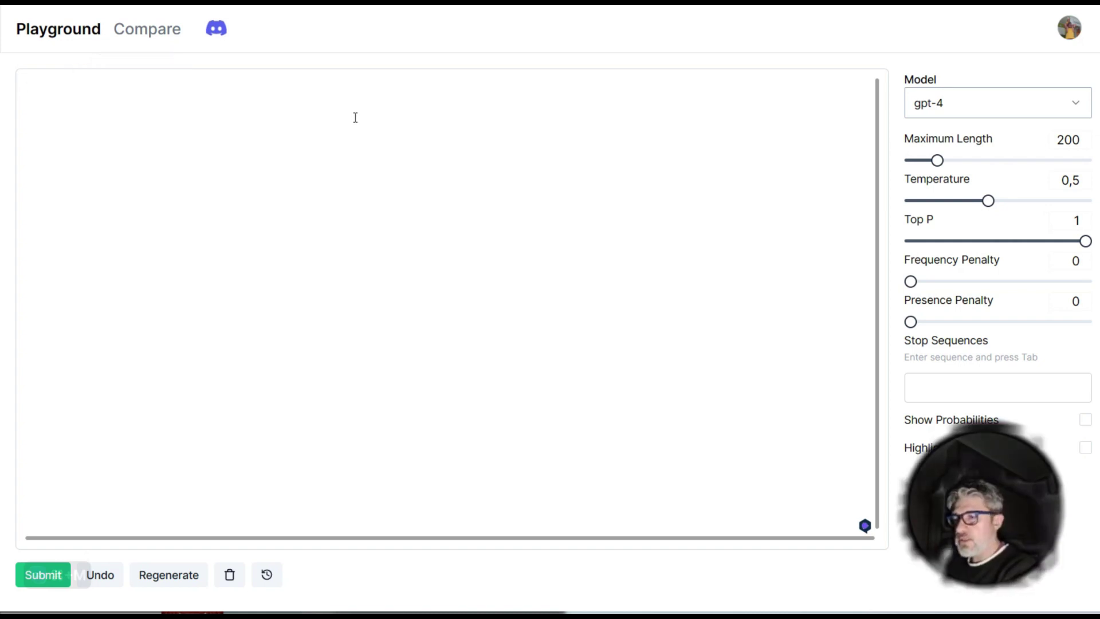
{"action": "left_click", "coordinate": [319, 189]}
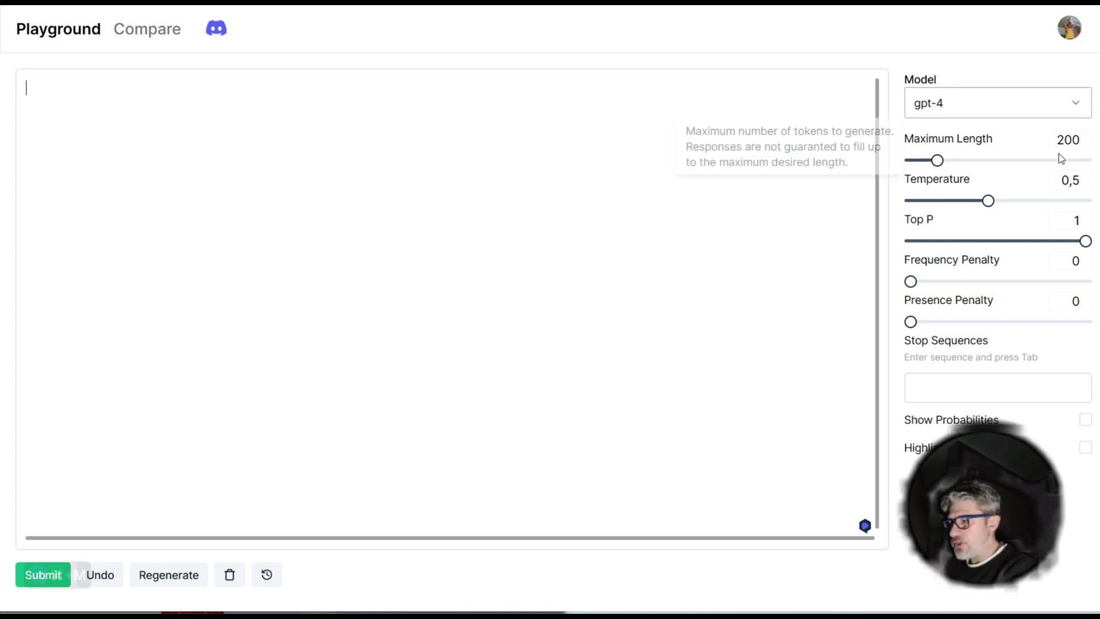
{"action": "left_click", "coordinate": [1056, 117]}
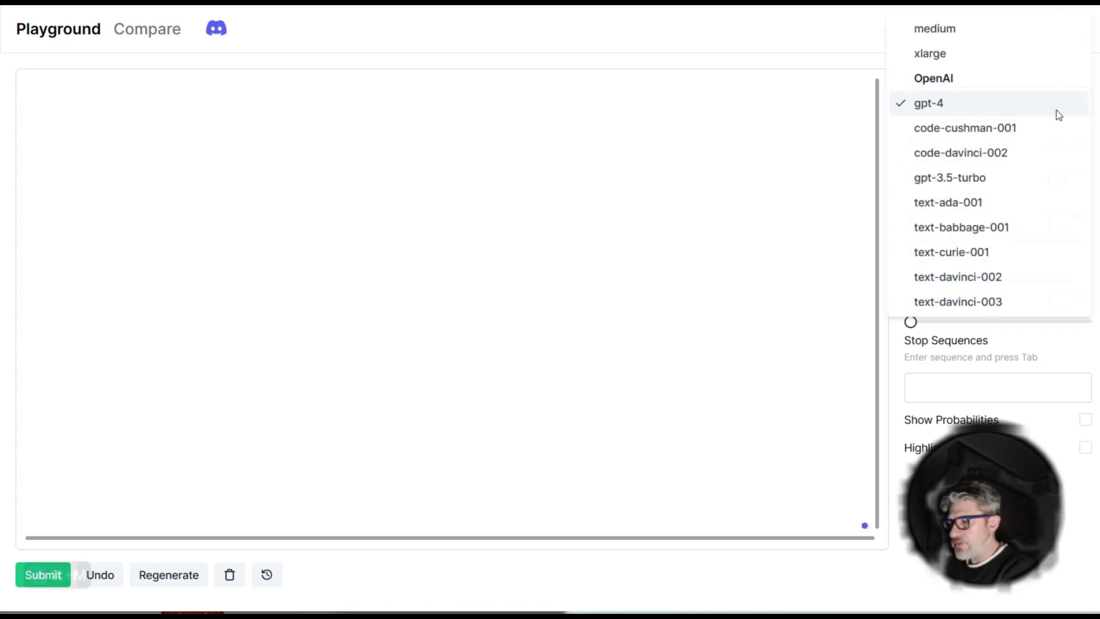
{"action": "scroll", "coordinate": [1054, 110], "scroll_direction": "up", "scroll_amount": 3}
{"action": "scroll", "coordinate": [1053, 109], "scroll_direction": "up", "scroll_amount": 5}
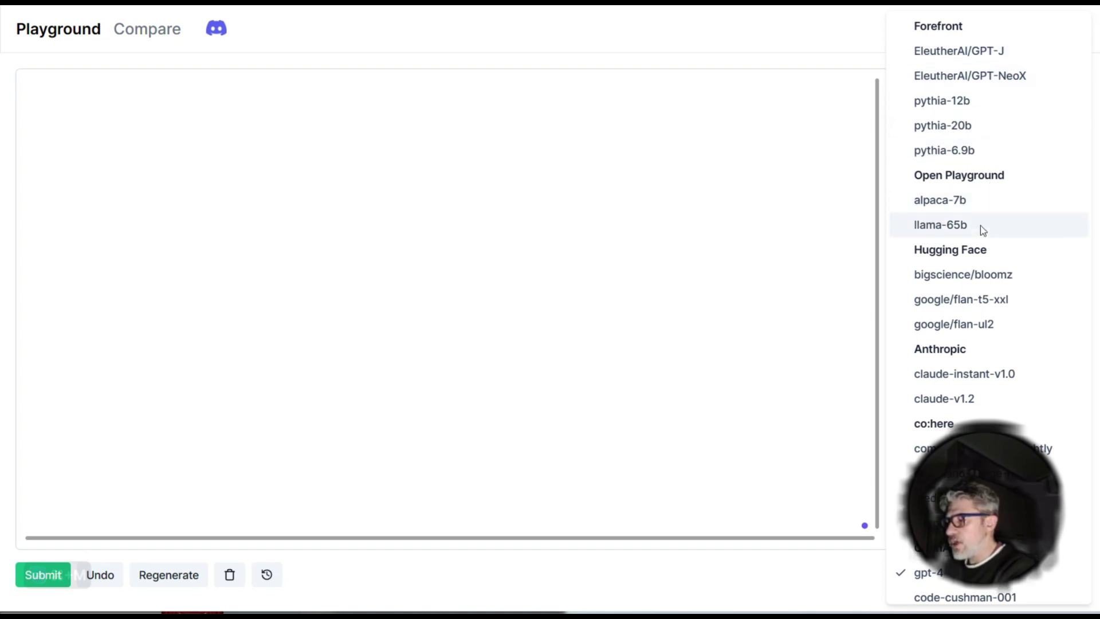
{"action": "scroll", "coordinate": [980, 235], "scroll_direction": "down", "scroll_amount": 2}
{"action": "scroll", "coordinate": [979, 235], "scroll_direction": "down", "scroll_amount": 1}
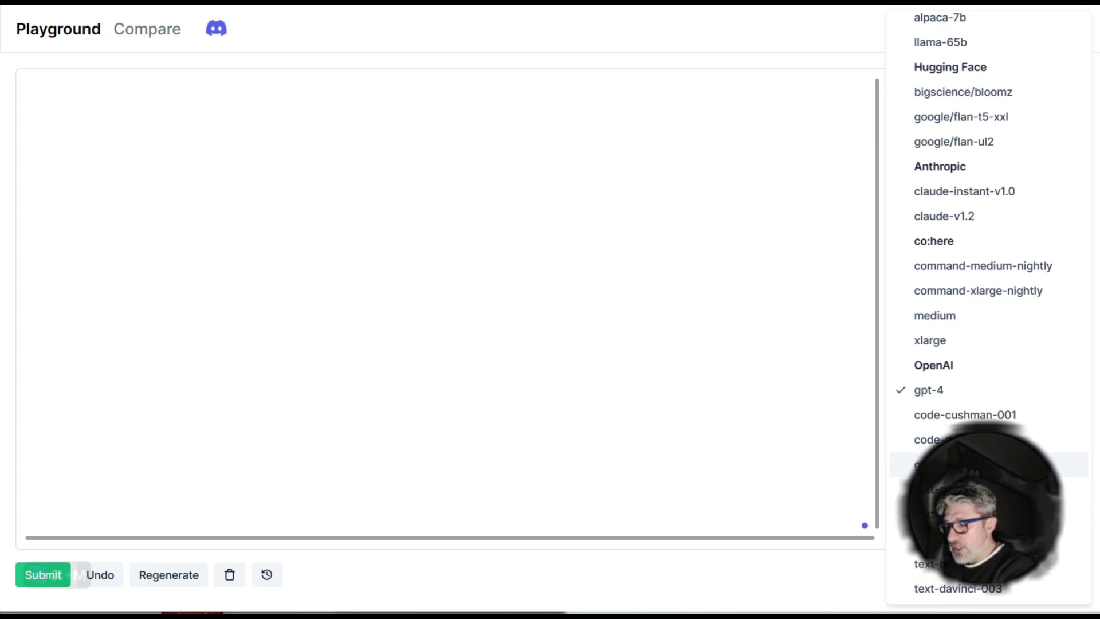
{"action": "left_click", "coordinate": [950, 392]}
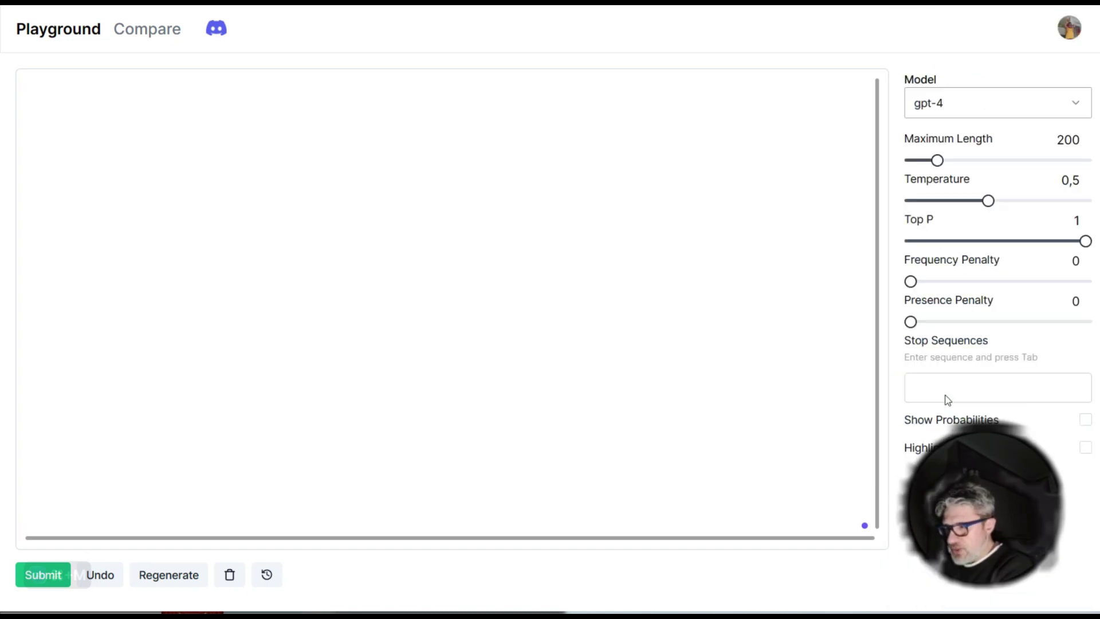
Set the gpt-4 model's Maximum Length to 1024.
{"action": "left_click", "coordinate": [938, 158]}
{"action": "mouse_move", "coordinate": [934, 160]}
{"action": "left_click_drag", "start_coordinate": [935, 160], "coordinate": [1085, 160]}
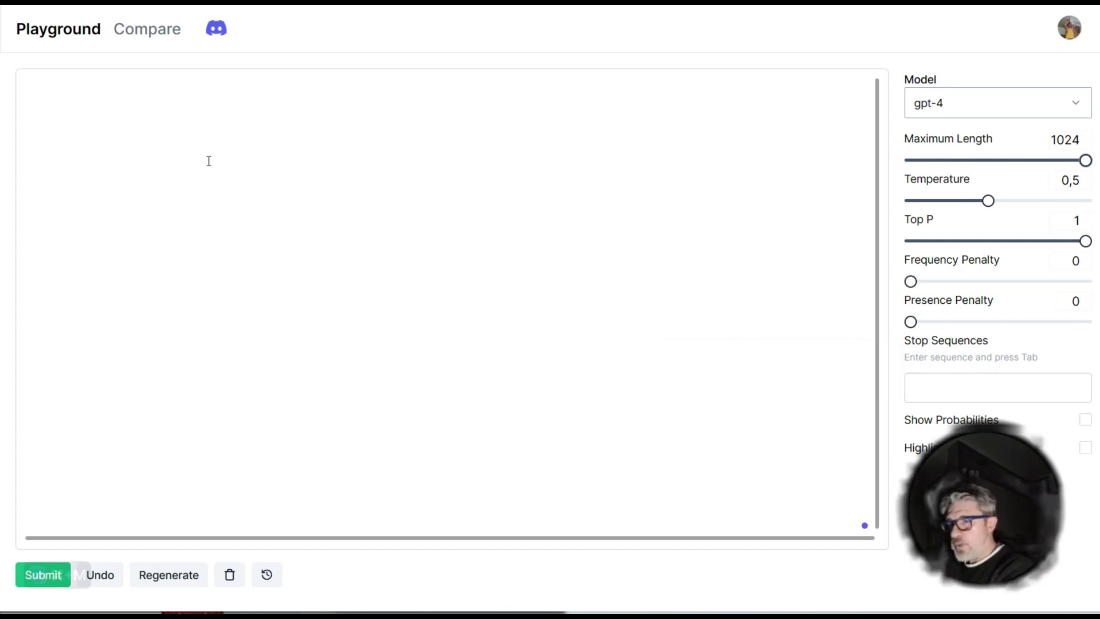
Enter the prompt "Proponimi 5 idee per dei video youtube sull'intelligenza artificiale" and submit it.
{"action": "left_click", "coordinate": [234, 124]}
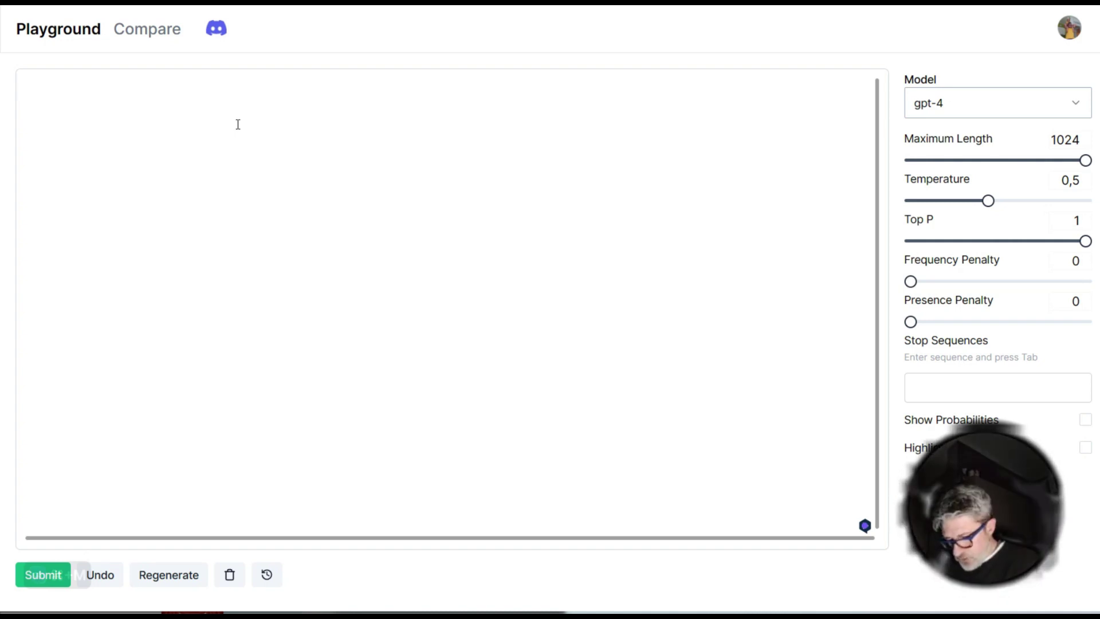
{"action": "type", "text": "oponimi "}
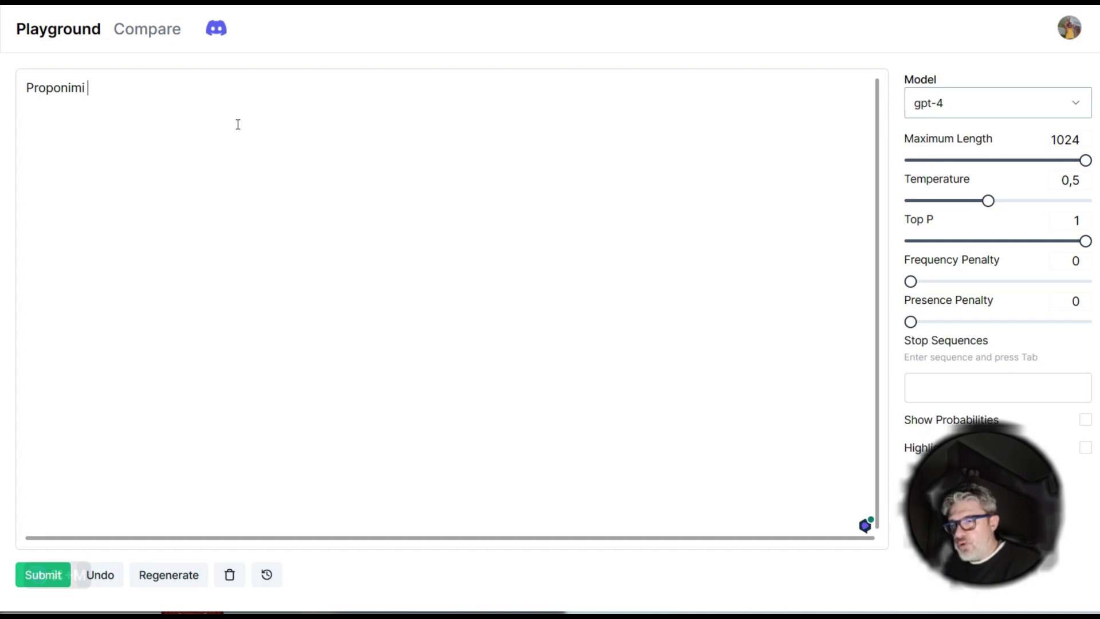
{"action": "type", "text": "5 idee e"}
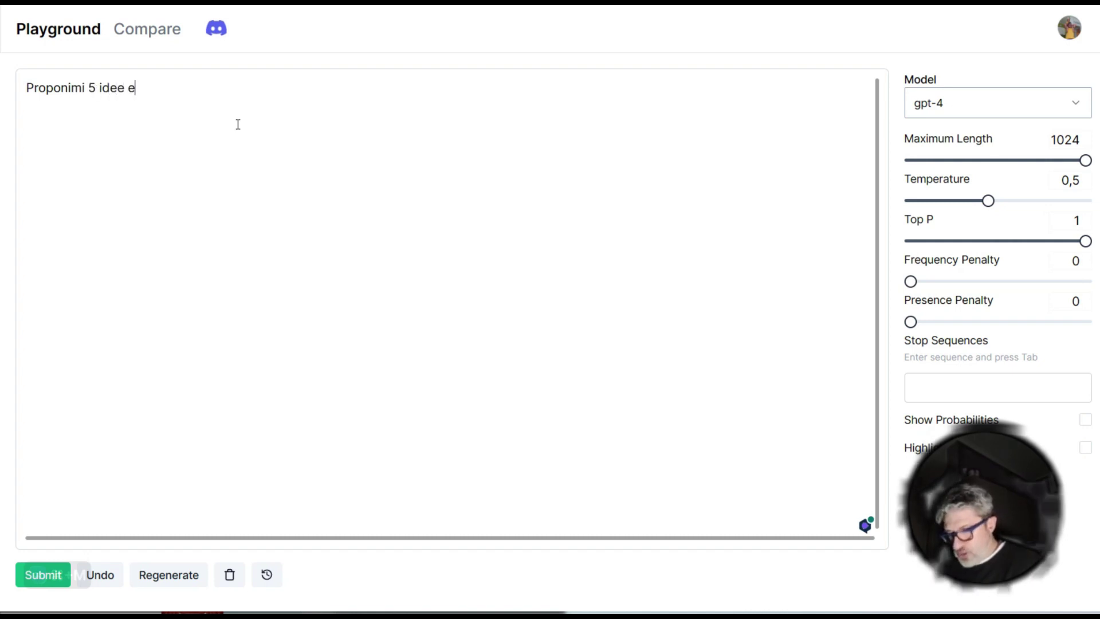
{"action": "type", "text": "er dei video youtube sull"}
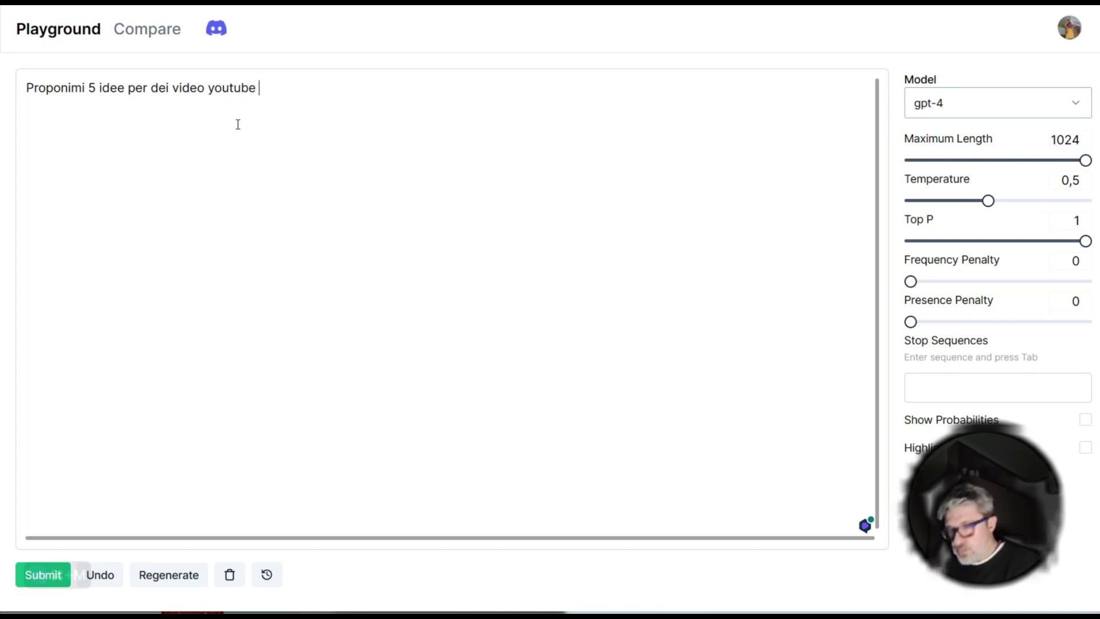
{"action": "type", "text": "'intellig"}
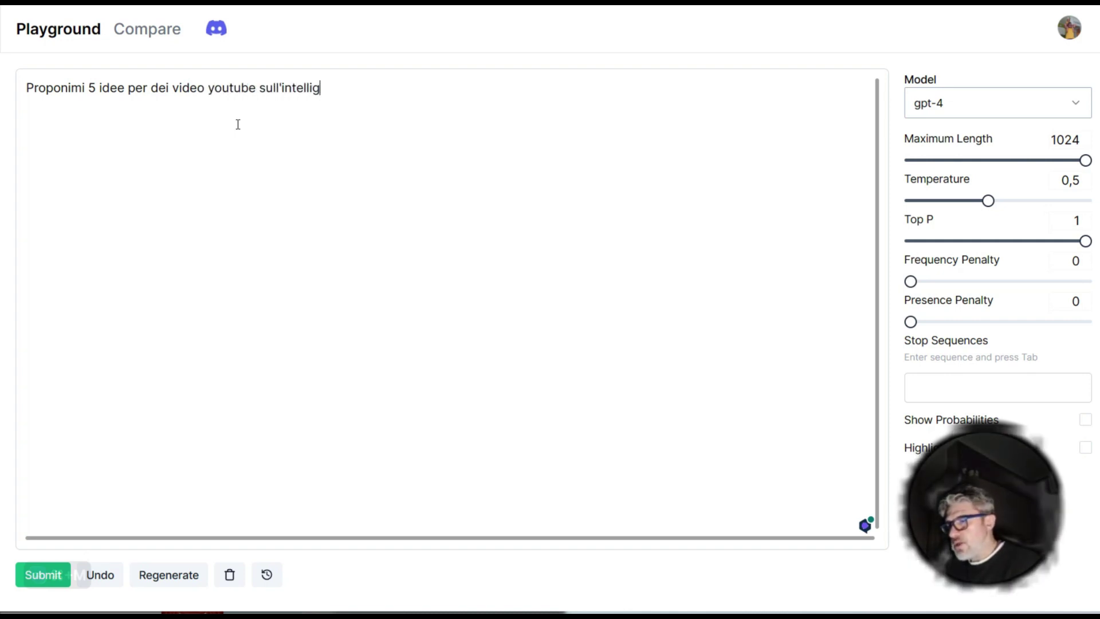
{"action": "type", "text": "nnza"}
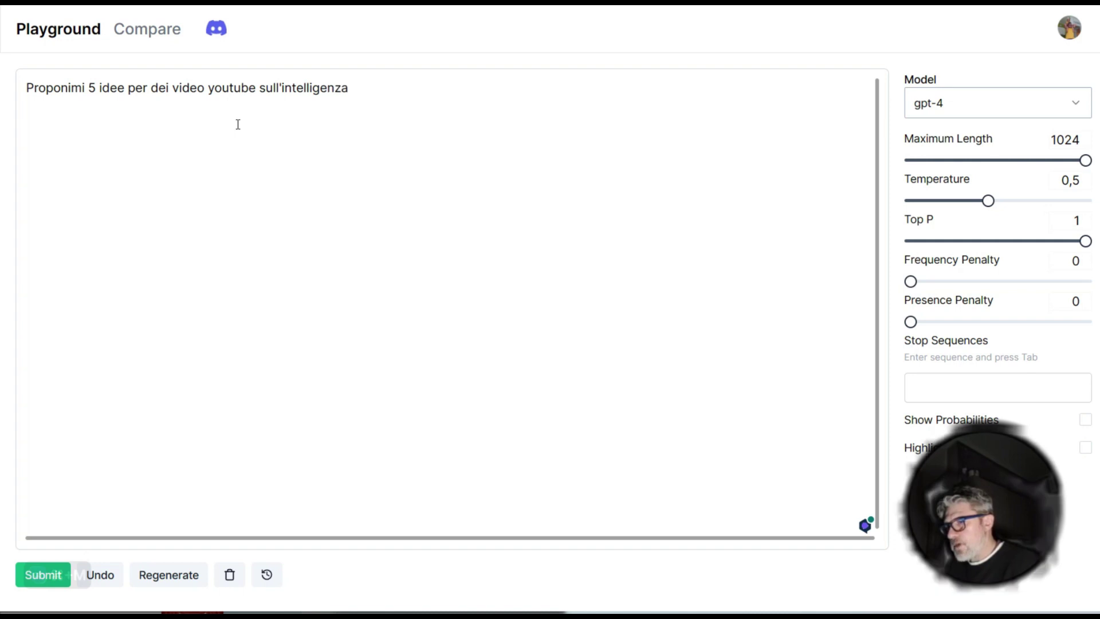
{"action": "type", "text": " artificiale"}
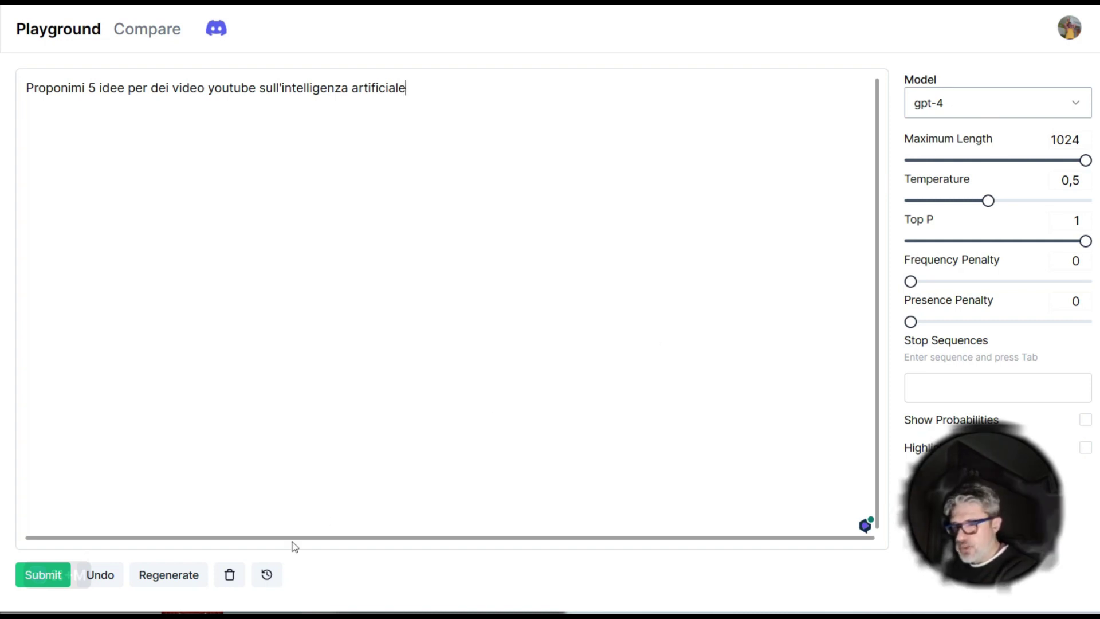
{"action": "left_click", "coordinate": [52, 580]}
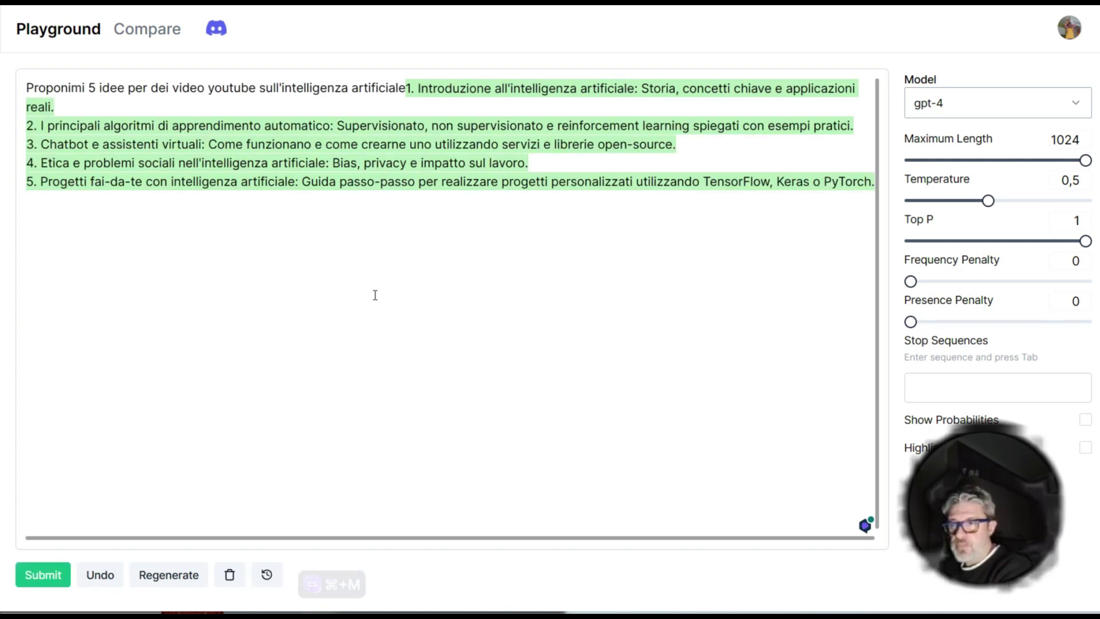
Add "Sviluppa il video dell'idea n. 3" below the generated ideas, submit it and read through the answer.
{"action": "left_click", "coordinate": [238, 272]}
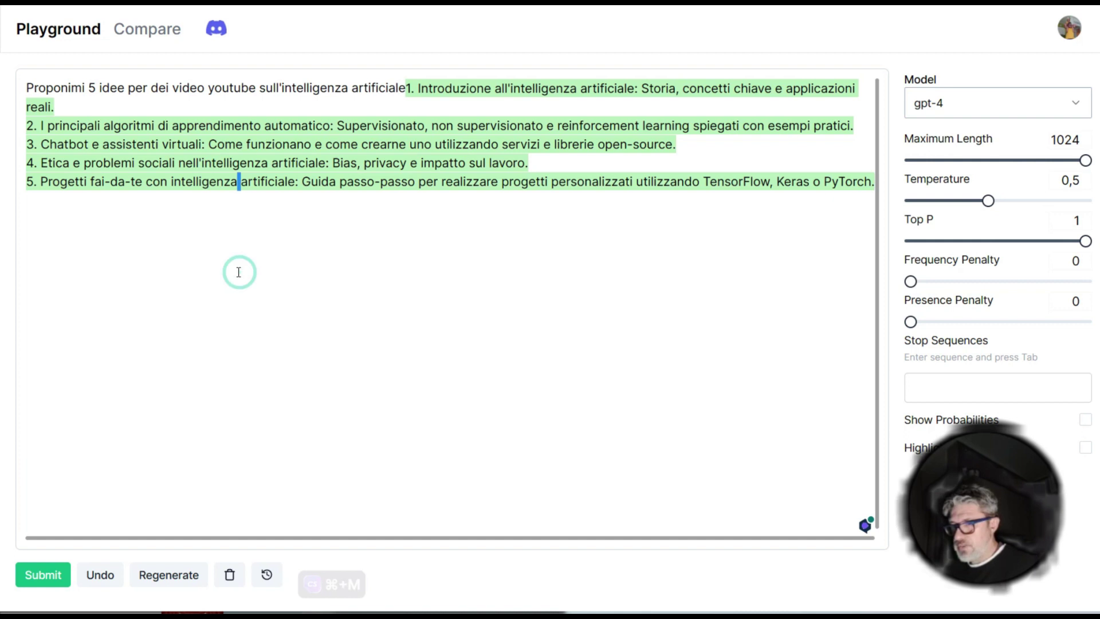
{"action": "left_click", "coordinate": [238, 271]}
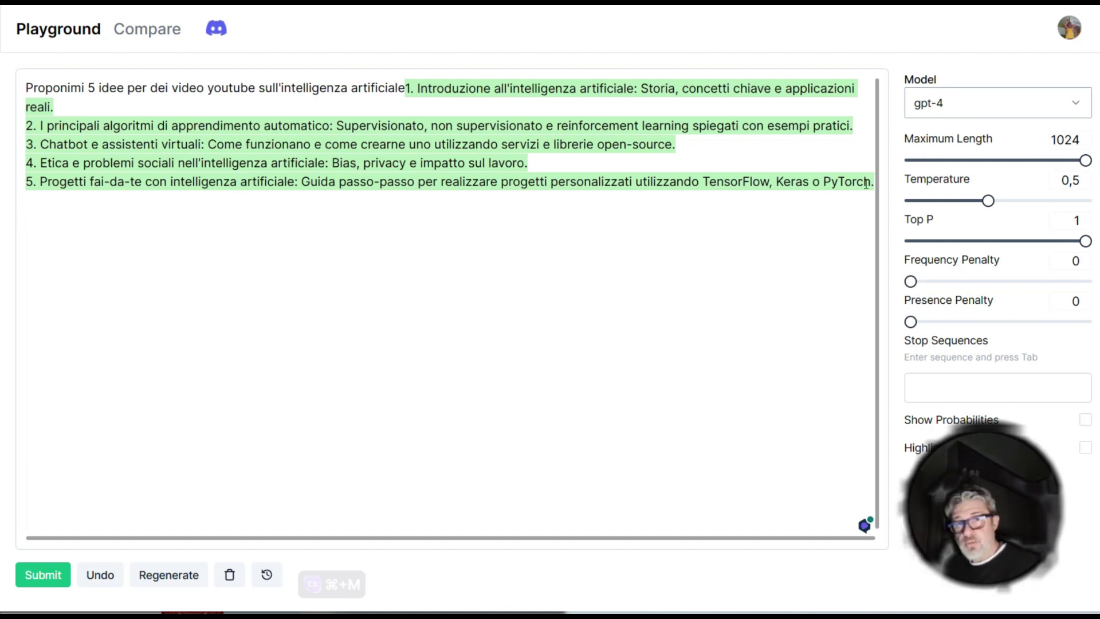
{"action": "type", "text": "Sviluppa il video d"}
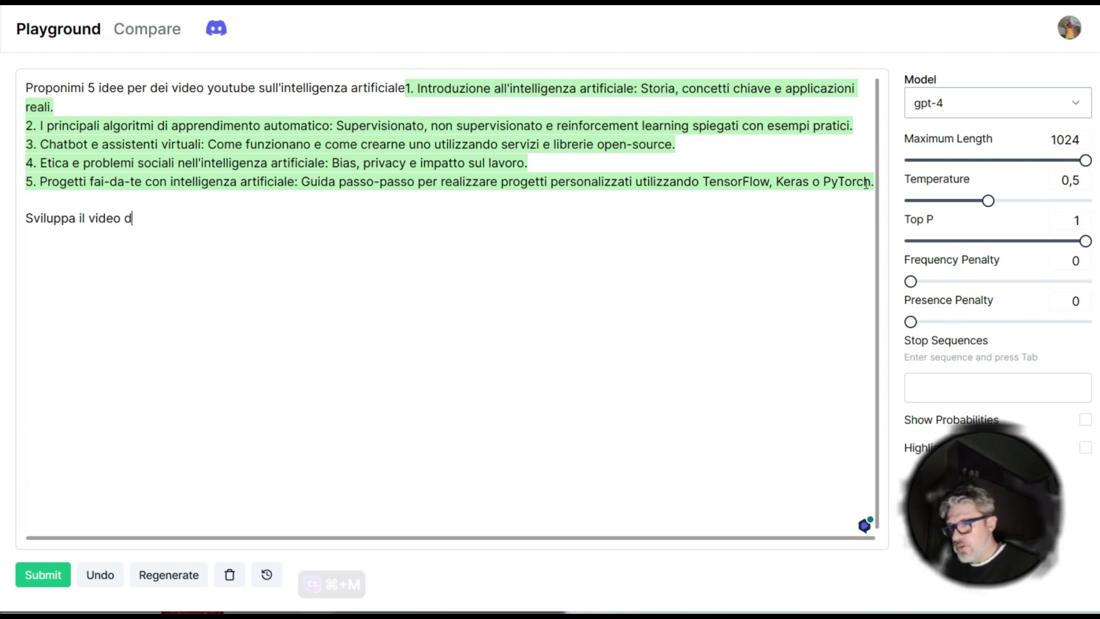
{"action": "type", "text": "ell'i"}
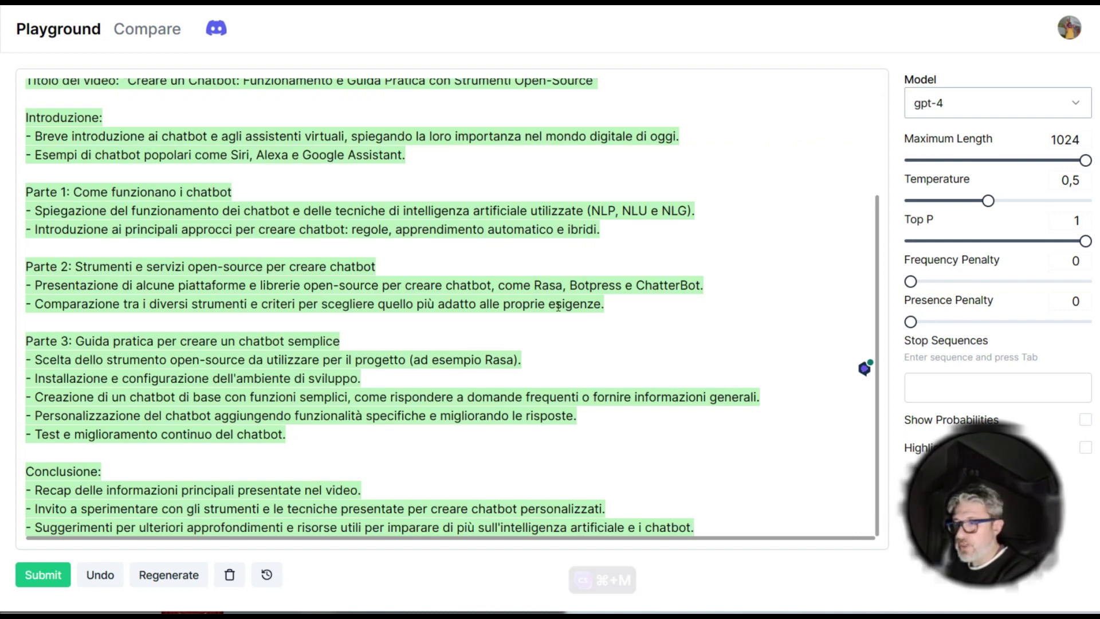
{"action": "left_click_drag", "start_coordinate": [875, 277], "coordinate": [872, 212]}
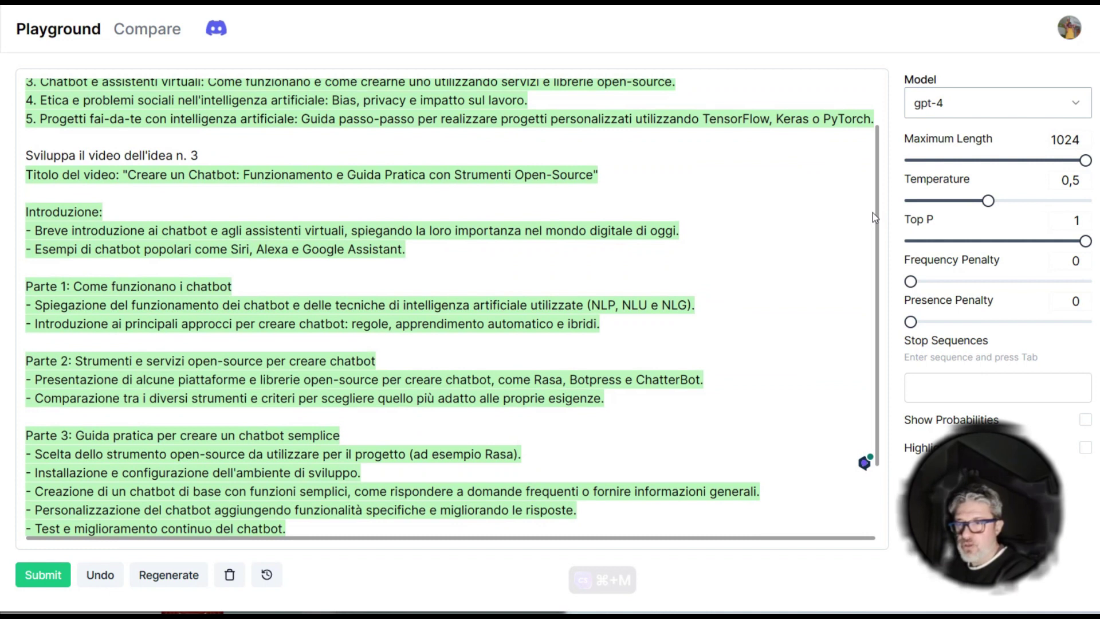
{"action": "mouse_move", "coordinate": [871, 211]}
{"action": "left_mouse_down"}
{"action": "mouse_move", "coordinate": [867, 310]}
{"action": "mouse_move", "coordinate": [876, 207]}
{"action": "left_mouse_up"}
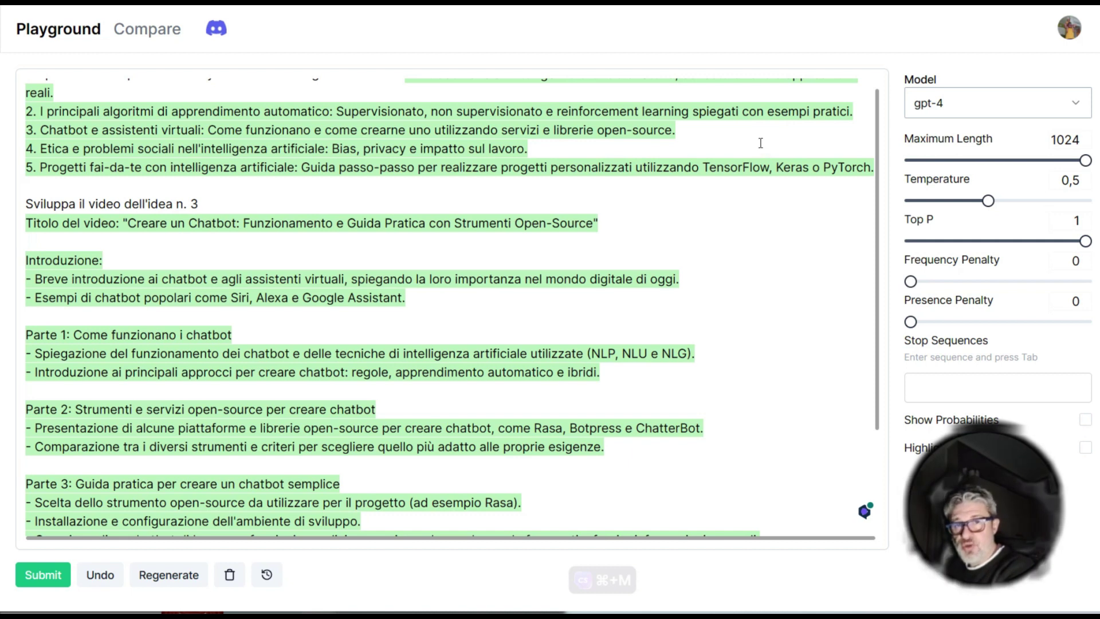
Open the Compare view and examine the parameters and the list of models available for comparison.
{"action": "left_click", "coordinate": [147, 28]}
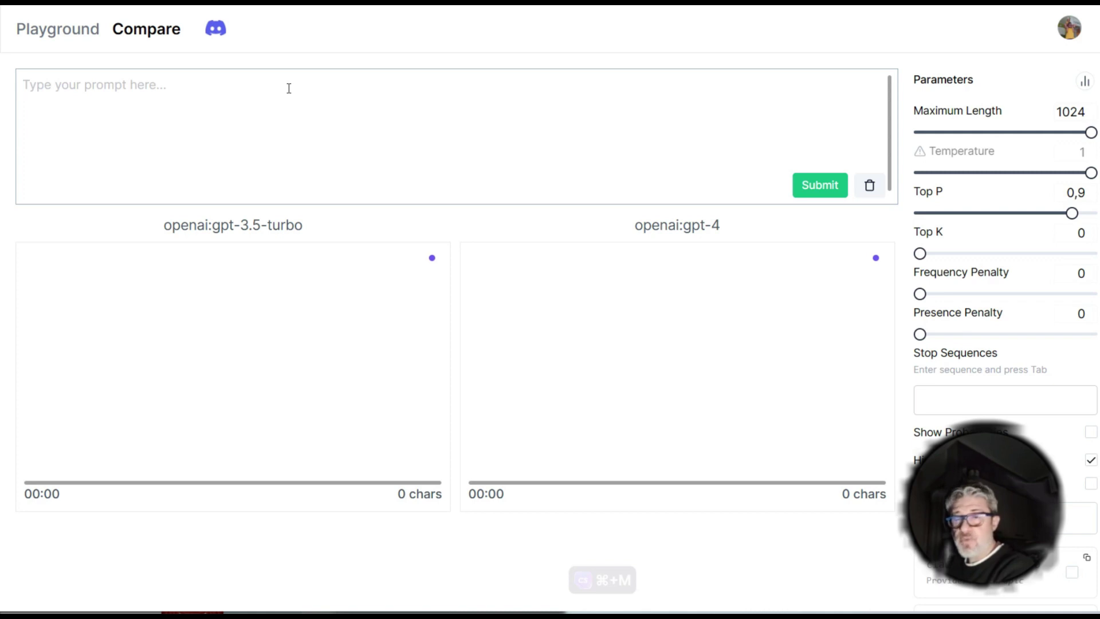
{"action": "left_click", "coordinate": [289, 88]}
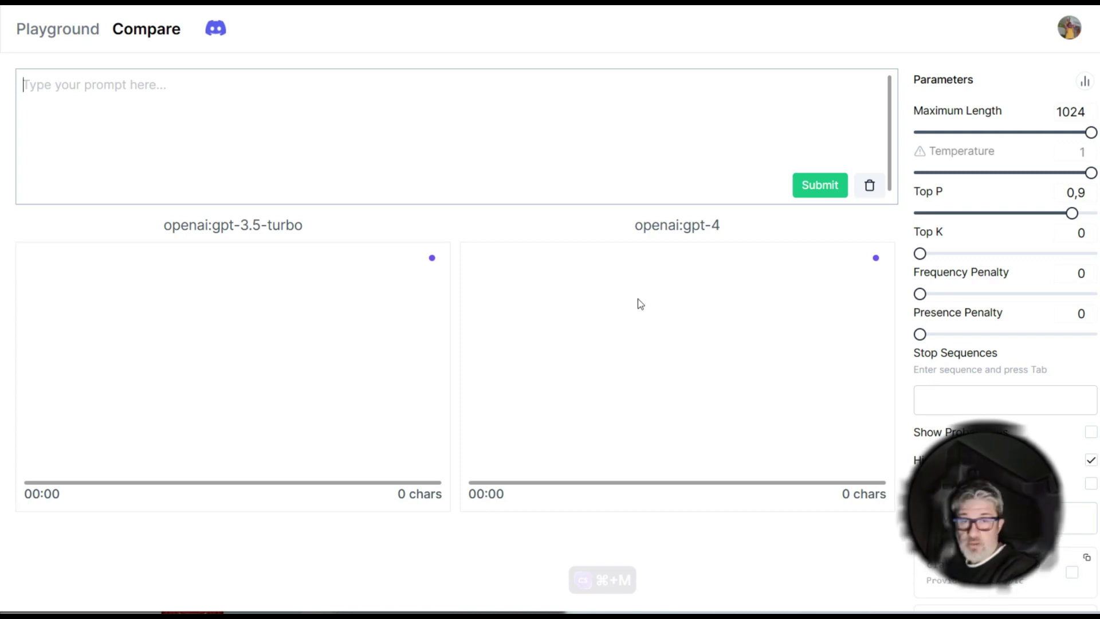
{"action": "scroll", "coordinate": [1060, 275], "scroll_direction": "down", "scroll_amount": 15}
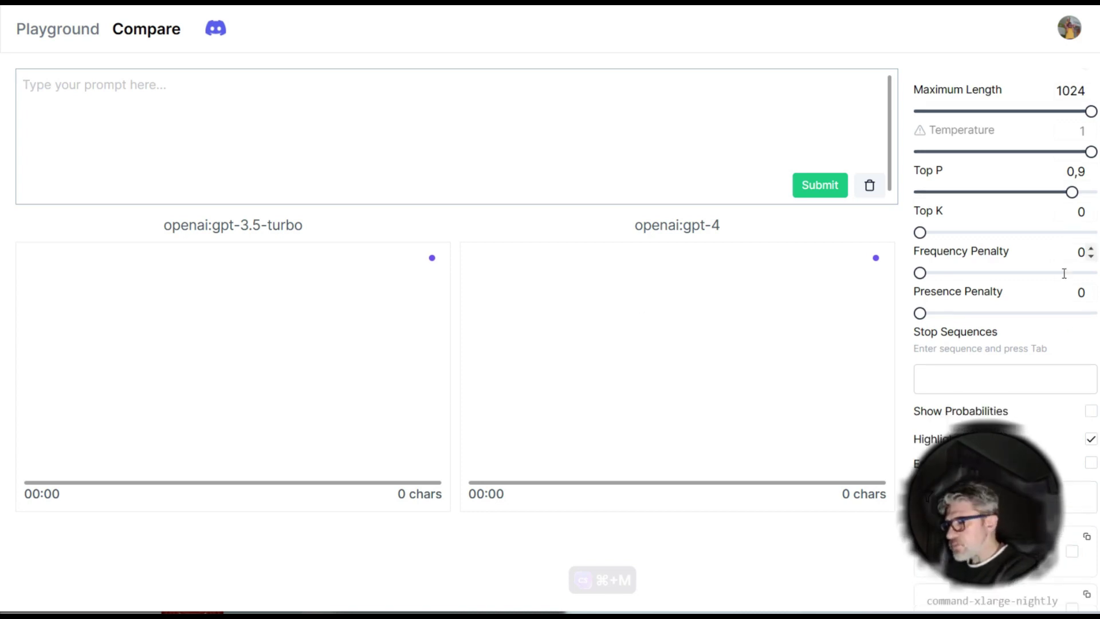
{"action": "scroll", "coordinate": [1060, 272], "scroll_direction": "up", "scroll_amount": 5}
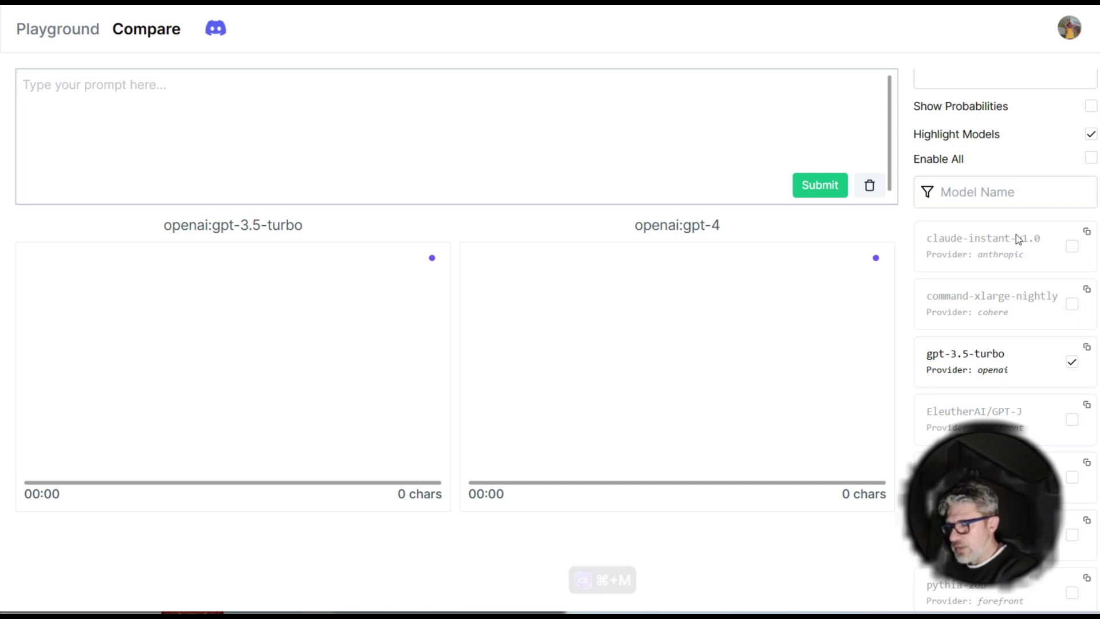
{"action": "scroll", "coordinate": [1017, 237], "scroll_direction": "down", "scroll_amount": 3}
{"action": "scroll", "coordinate": [1015, 236], "scroll_direction": "down", "scroll_amount": 8}
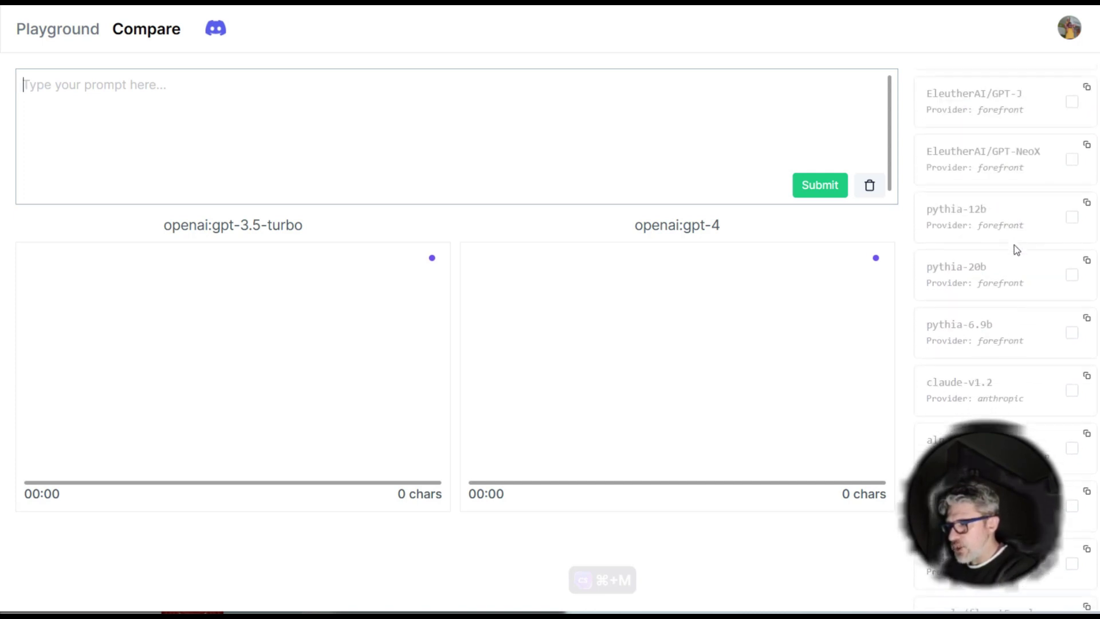
Look through the remaining models offered for comparison, and check the Maximum Length and all-models parameter tooltips.
{"action": "scroll", "coordinate": [1037, 312], "scroll_direction": "down", "scroll_amount": 2}
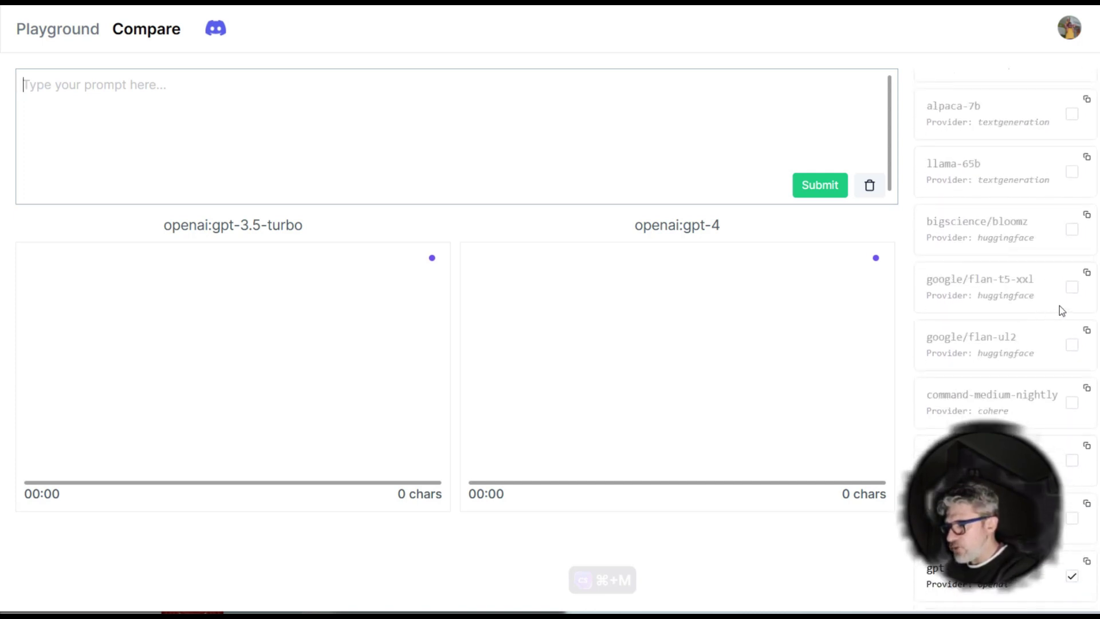
{"action": "scroll", "coordinate": [1073, 294], "scroll_direction": "down", "scroll_amount": 3}
{"action": "scroll", "coordinate": [1072, 300], "scroll_direction": "down", "scroll_amount": 5}
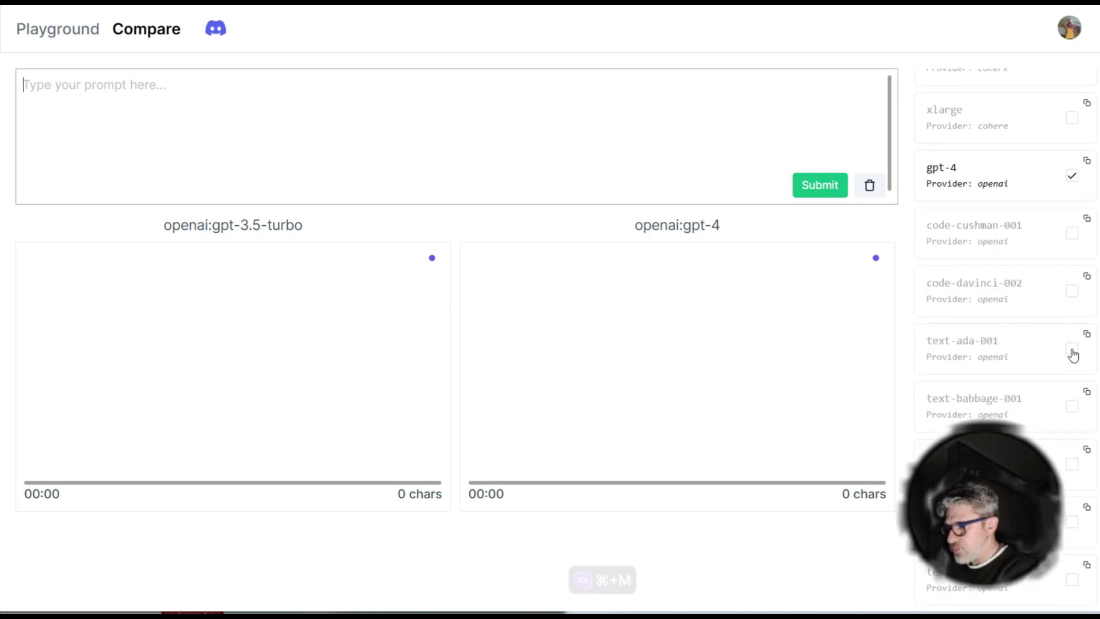
{"action": "scroll", "coordinate": [1077, 413], "scroll_direction": "up", "scroll_amount": 20}
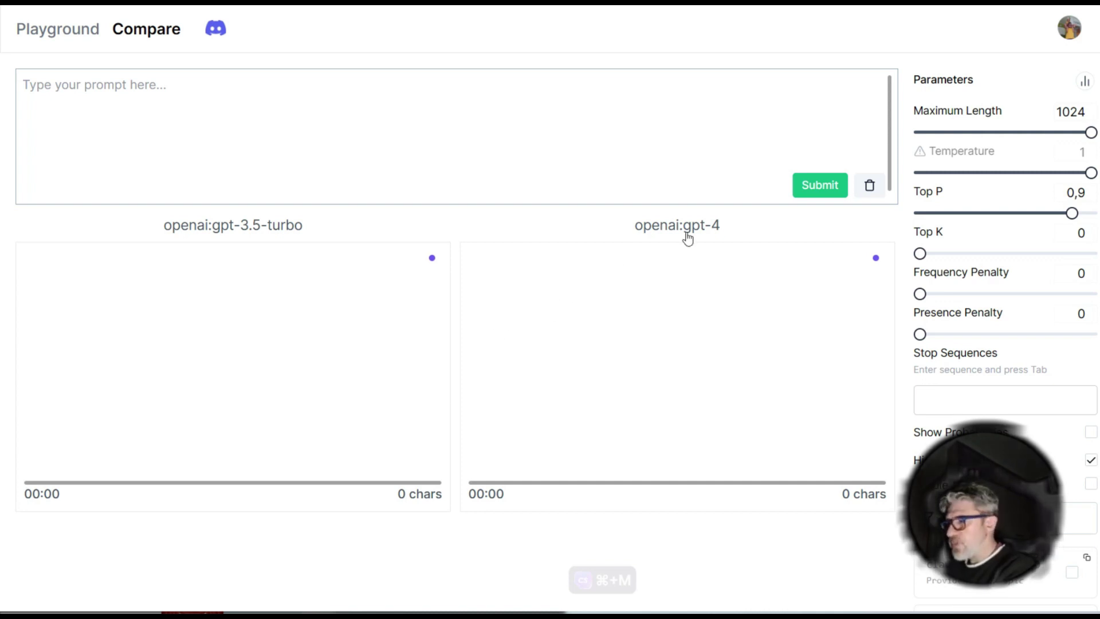
{"action": "mouse_move", "coordinate": [1075, 107]}
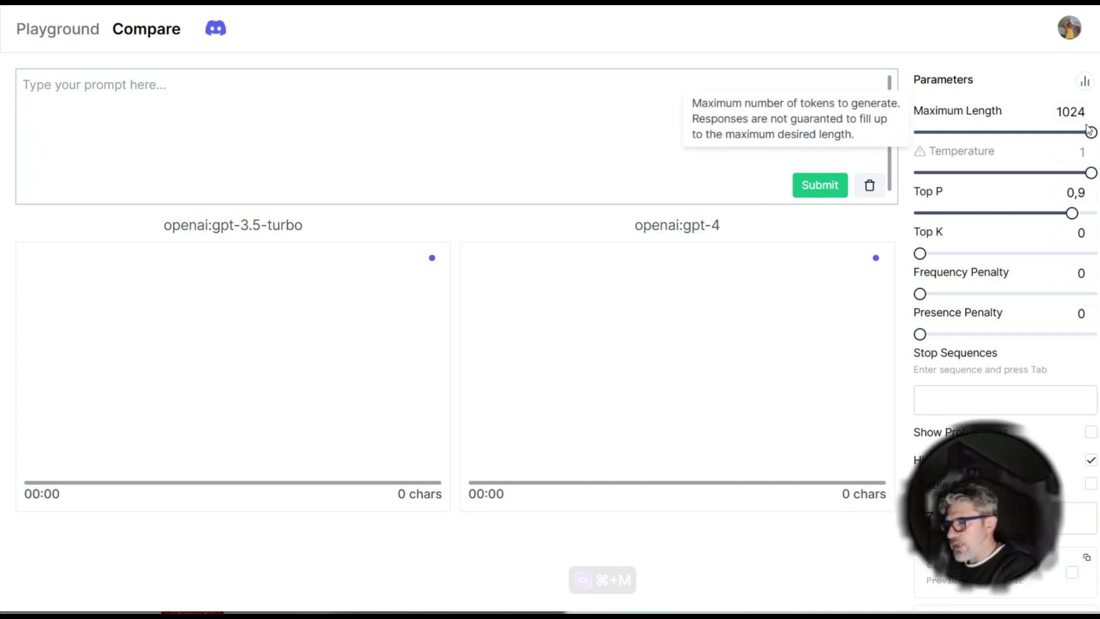
{"action": "mouse_move", "coordinate": [1060, 158]}
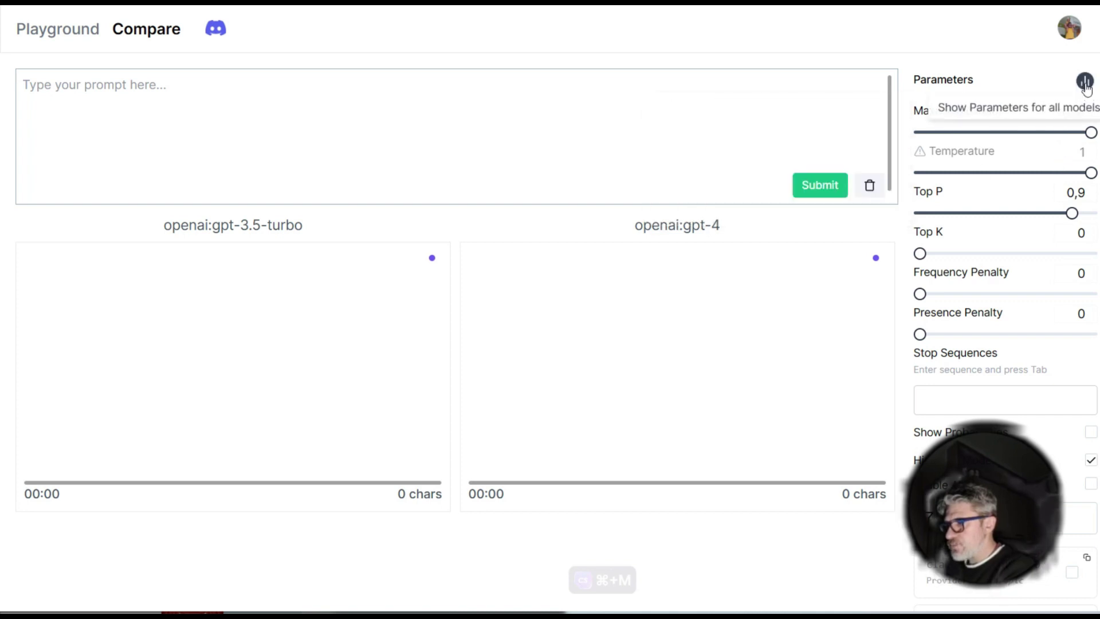
{"action": "mouse_move", "coordinate": [943, 245]}
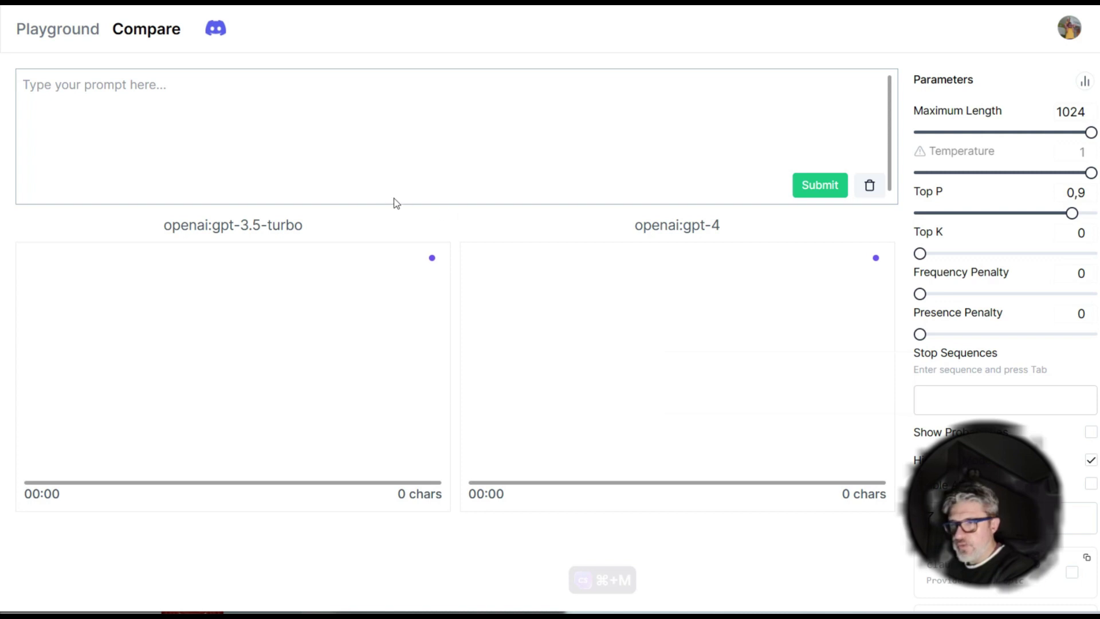
Submit the prompt "Scrivi una canzone d'amore che abbia come tema le criptovalute e sia composta esclusivamente da parole che iniziano con la L" to both models.
{"action": "left_click", "coordinate": [336, 139]}
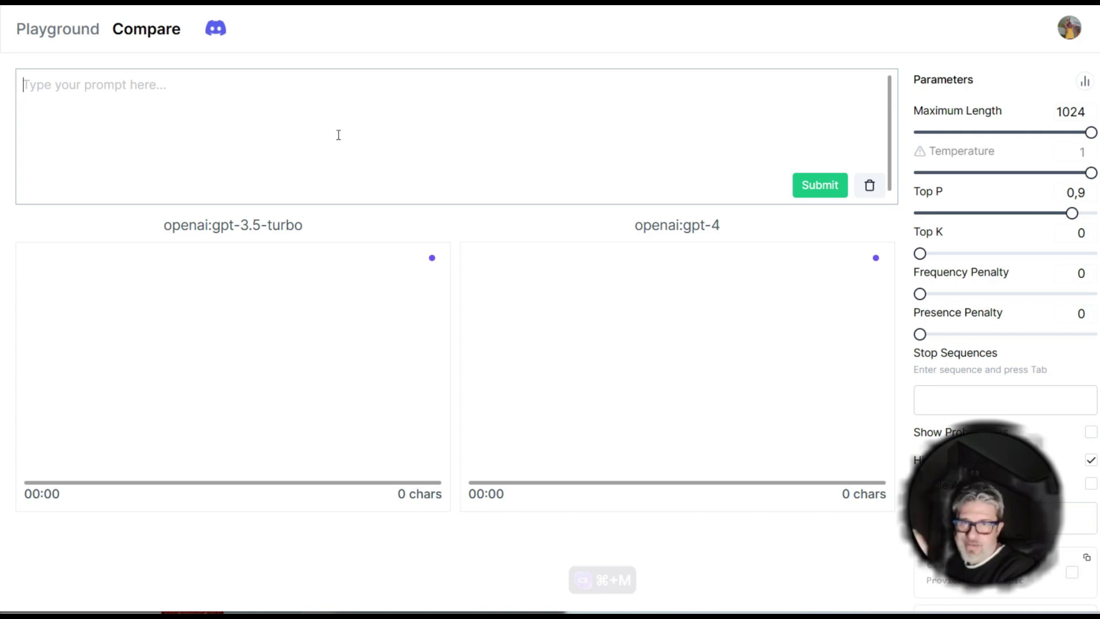
{"action": "type", "text": "Scri"}
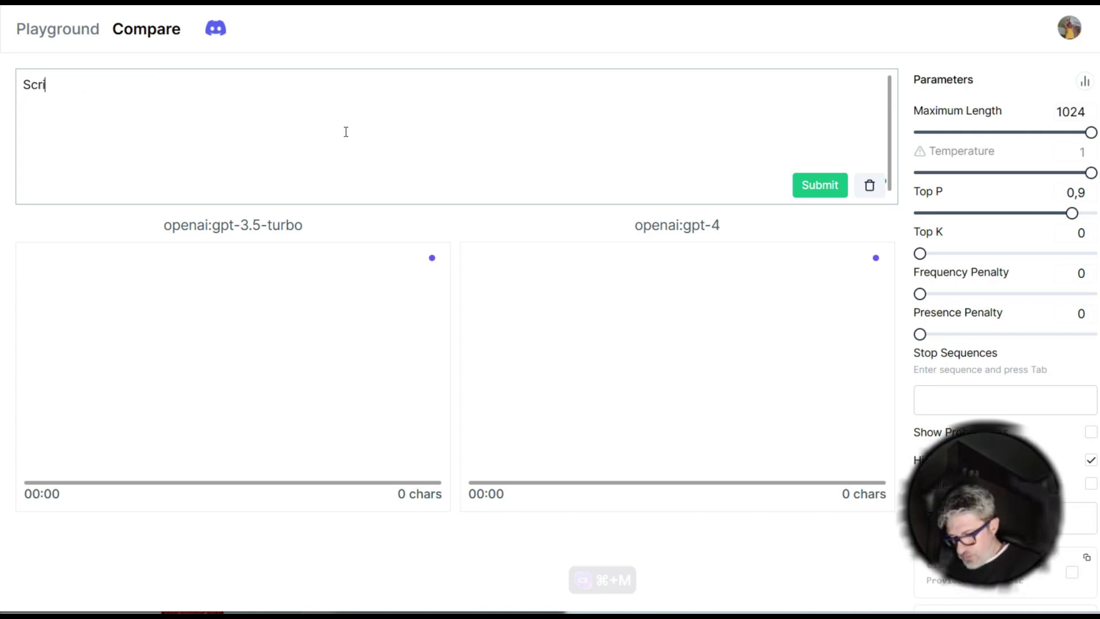
{"action": "type", "text": "vi una canzone d'amore s"}
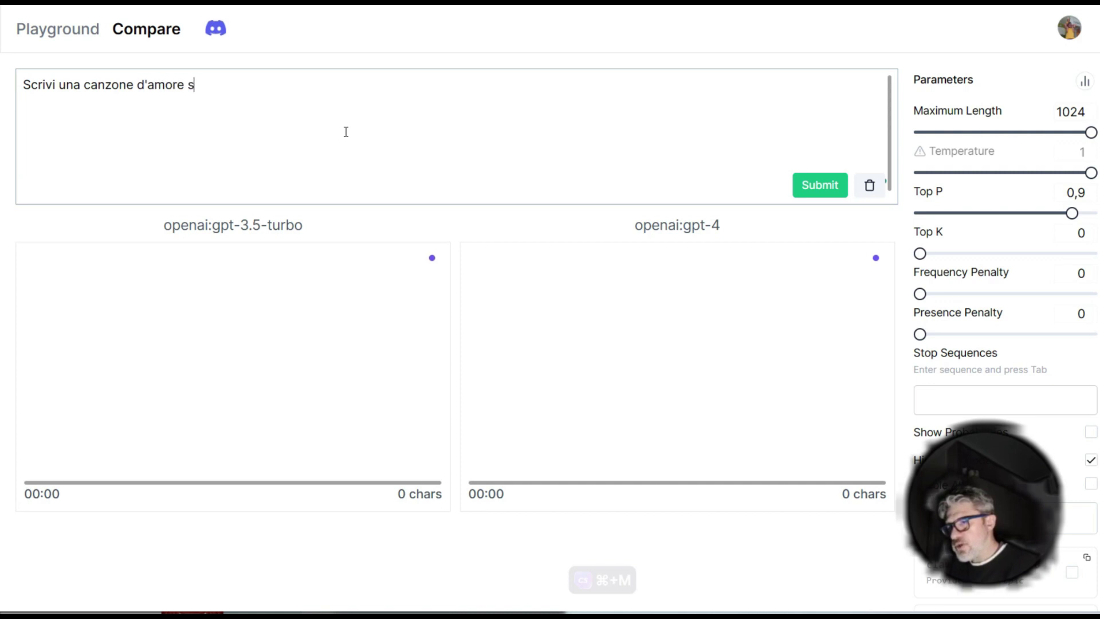
{"action": "key", "text": "BackSpace"}
{"action": "type", "text": "che abbia"}
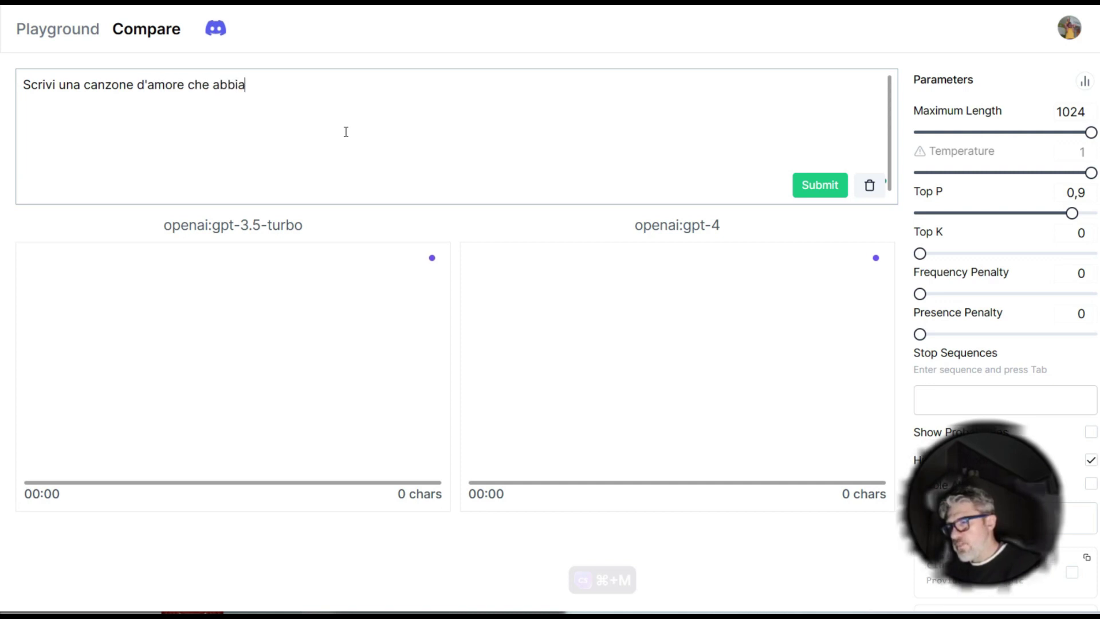
{"action": "type", "text": " come tema le cri"}
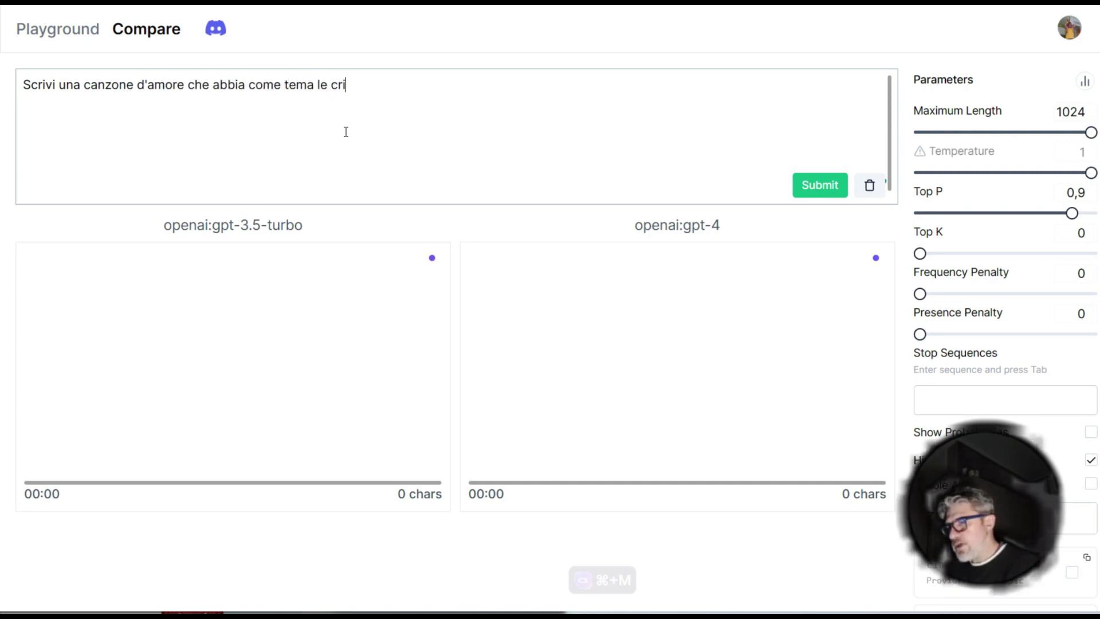
{"action": "type", "text": "ptovalute"}
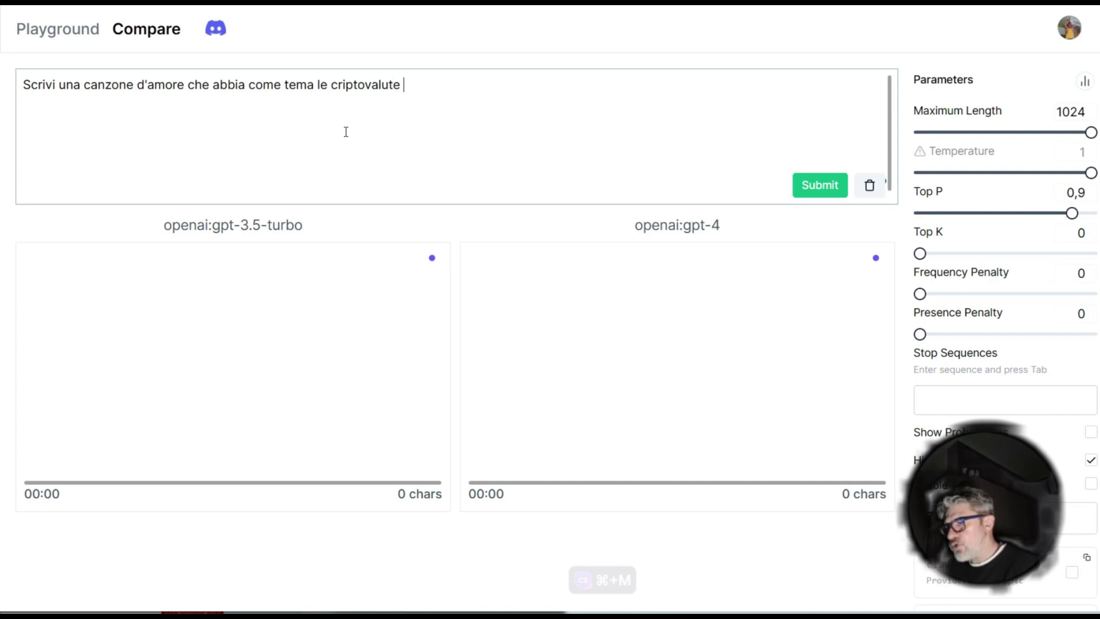
{"action": "type", "text": " e sia composta esclusivamente da parol"}
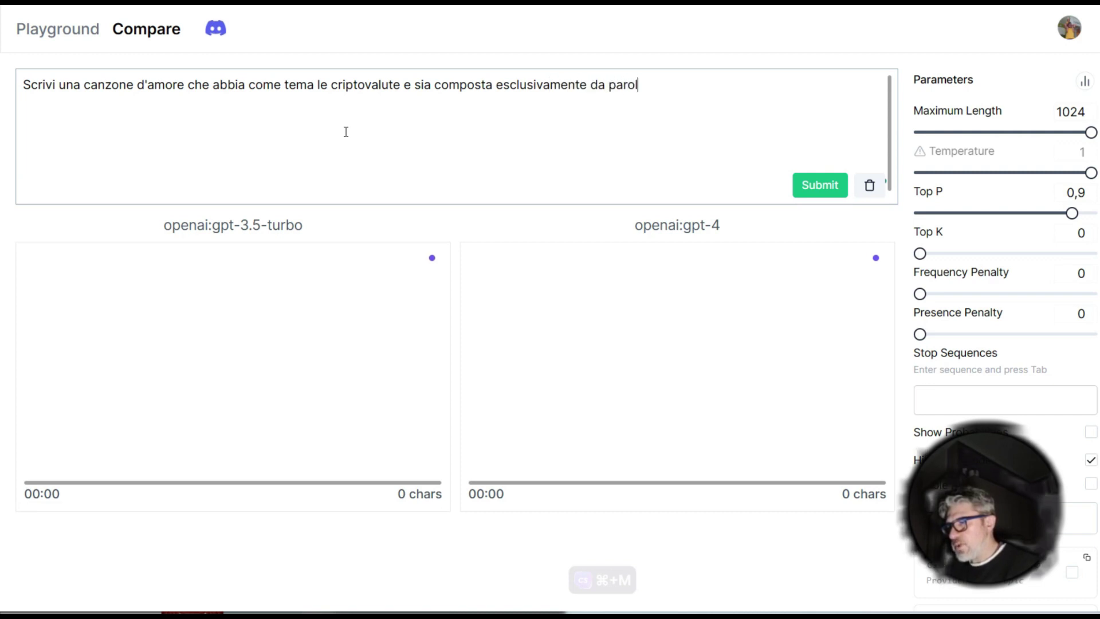
{"action": "type", "text": "e che inizia"}
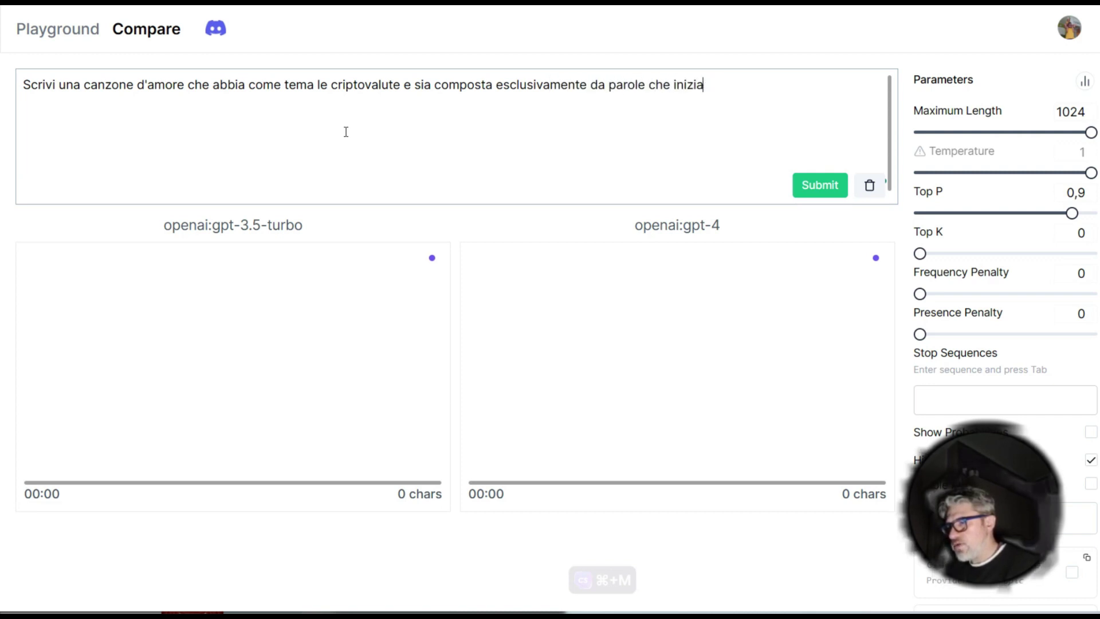
{"action": "type", "text": "no con la L"}
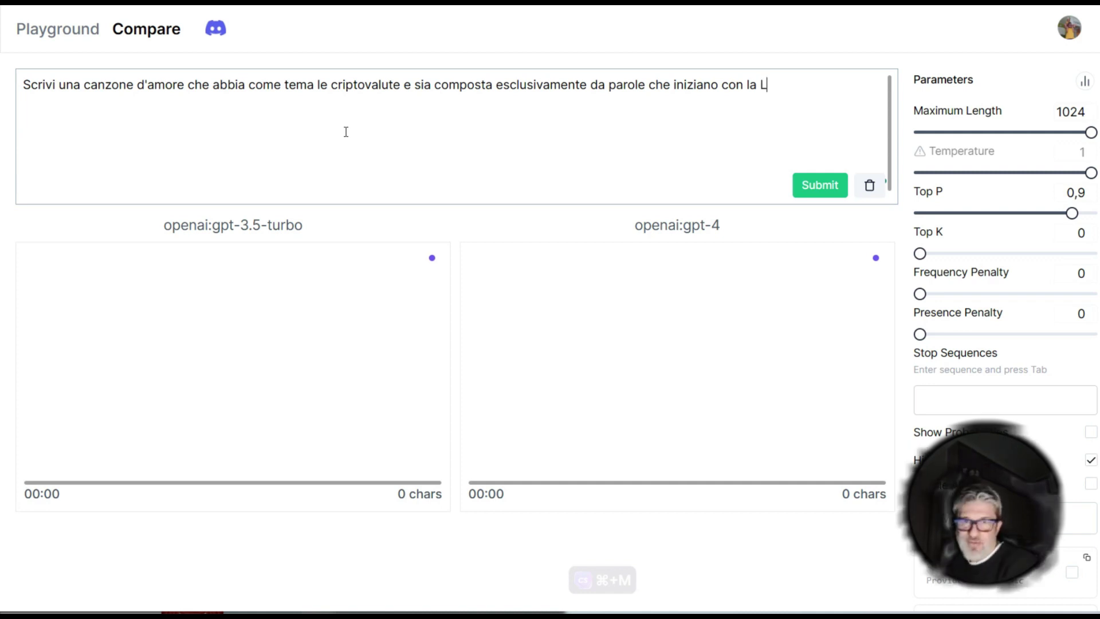
{"action": "left_click", "coordinate": [806, 191]}
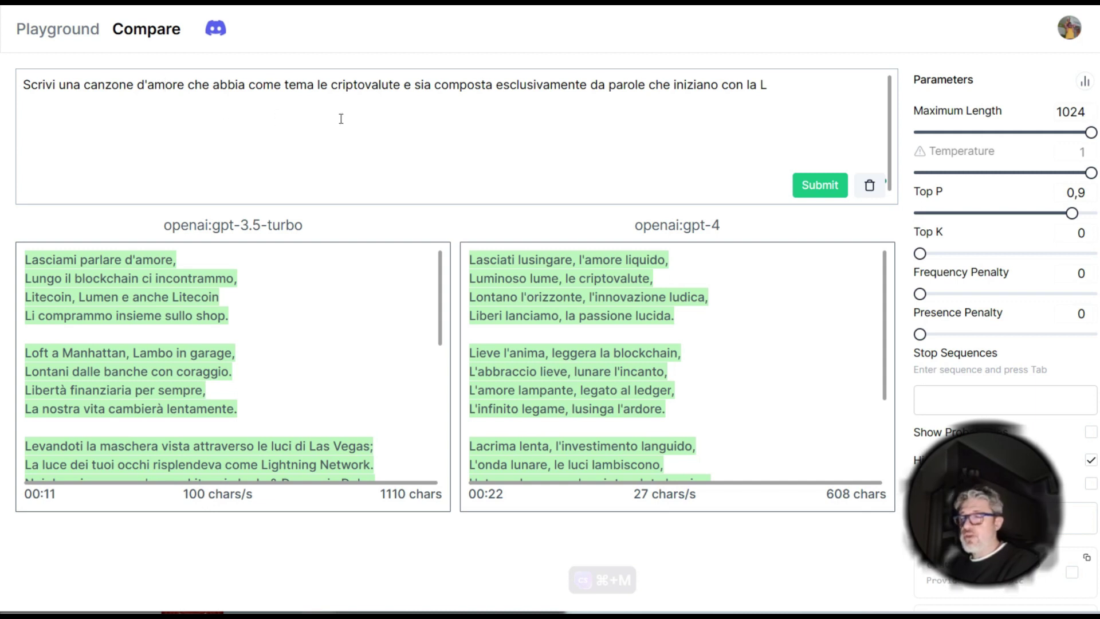
Replace the prompt with "Write a love song that has cryptocurrency as its theme and consists exclusively of words beginning with L" and submit it.
{"action": "key", "text": "super+a"}
{"action": "type", "text": "Write a love song that has cryptocurrency as its theme and consists exclusively of words beginning with L"}
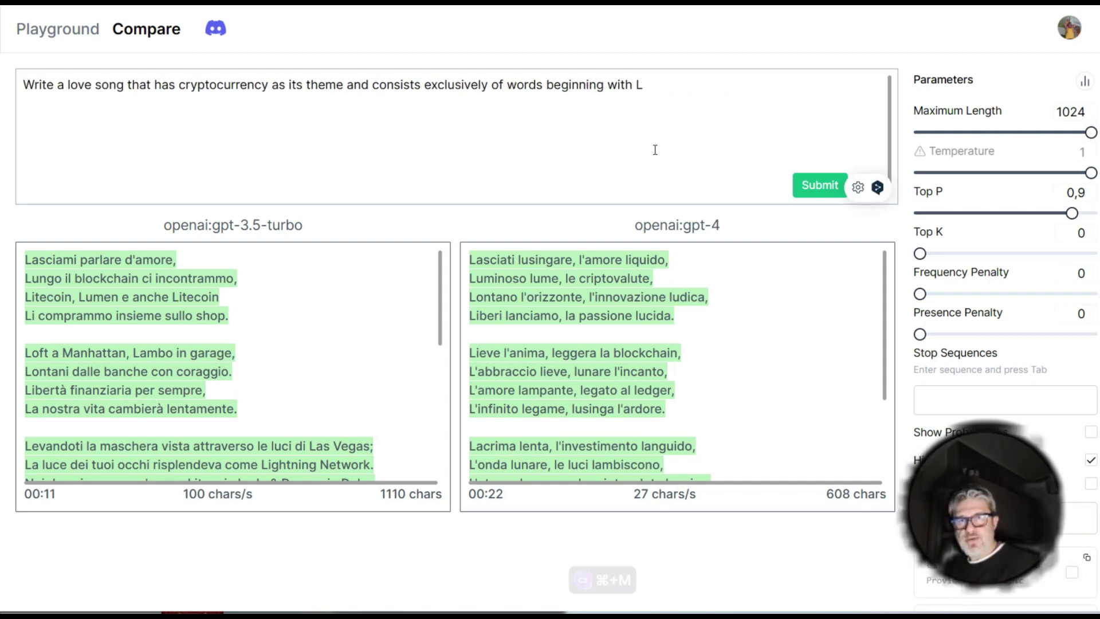
{"action": "left_click", "coordinate": [821, 186]}
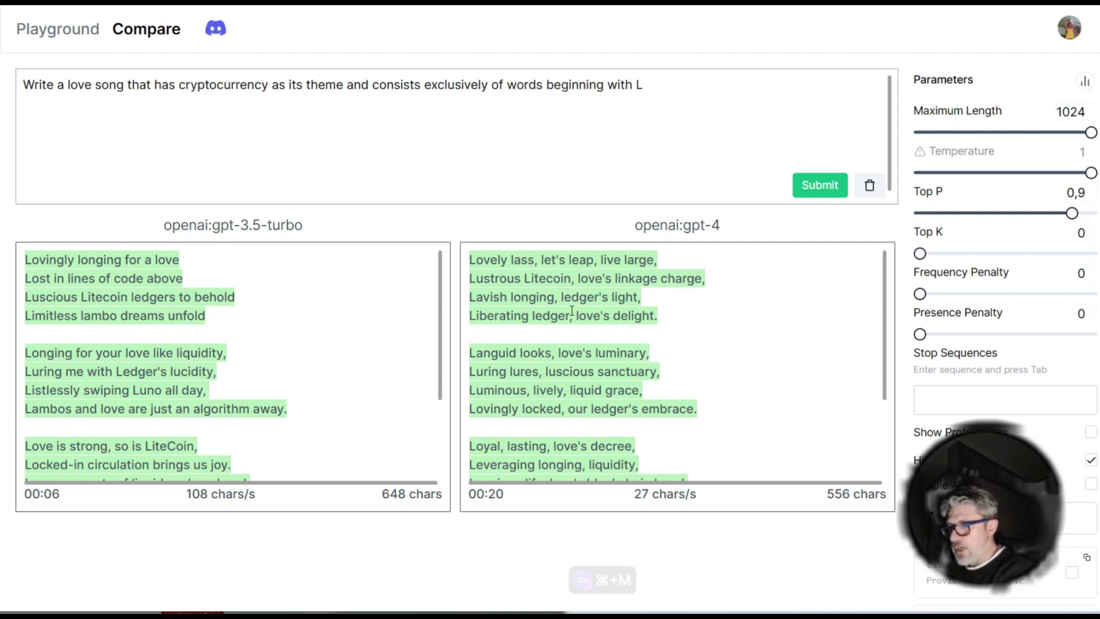
{"action": "left_click_drag", "start_coordinate": [615, 315], "coordinate": [656, 316]}
{"action": "left_click", "coordinate": [732, 319]}
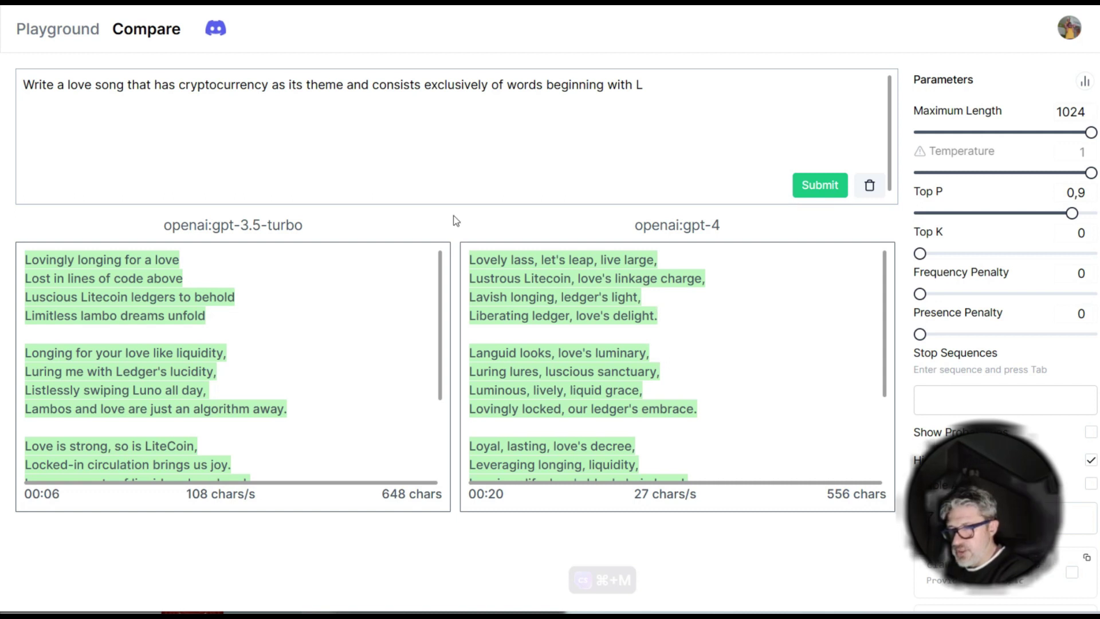
Replace the existing prompt with "Ho tre ore per visitare Asti, indicami un percorso".
{"action": "triple_click", "coordinate": [273, 103]}
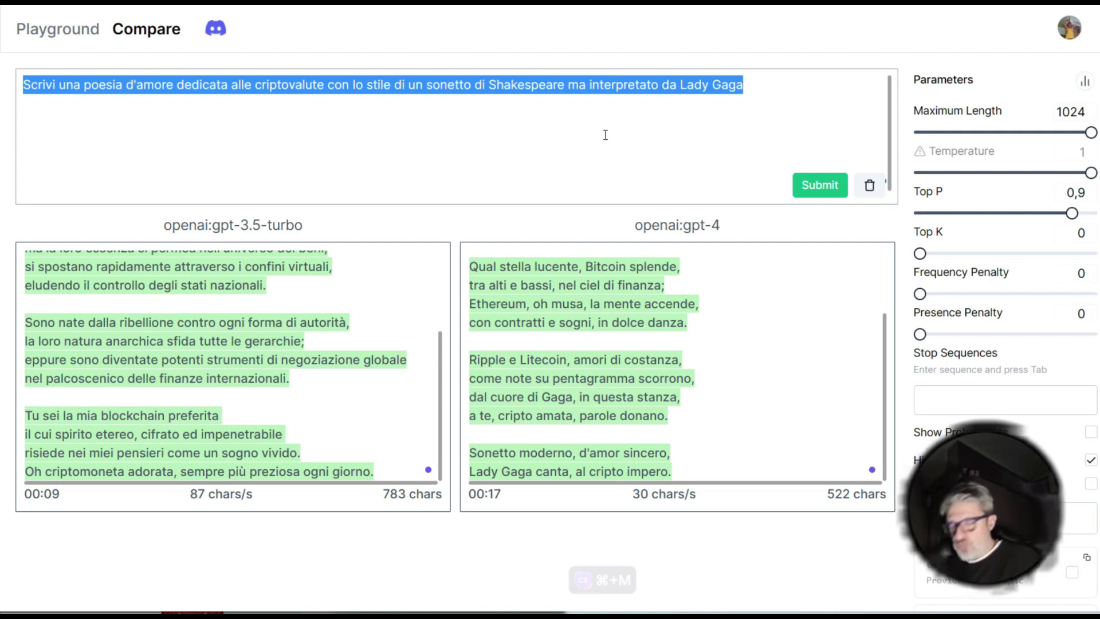
{"action": "type", "text": "H"}
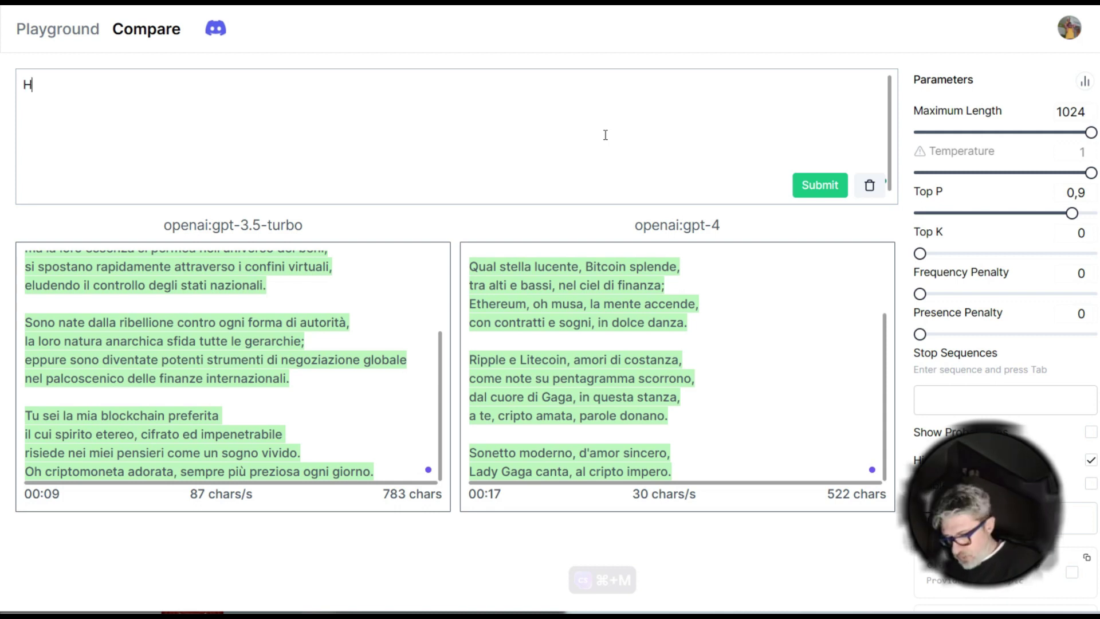
{"action": "type", "text": "o tre ore "}
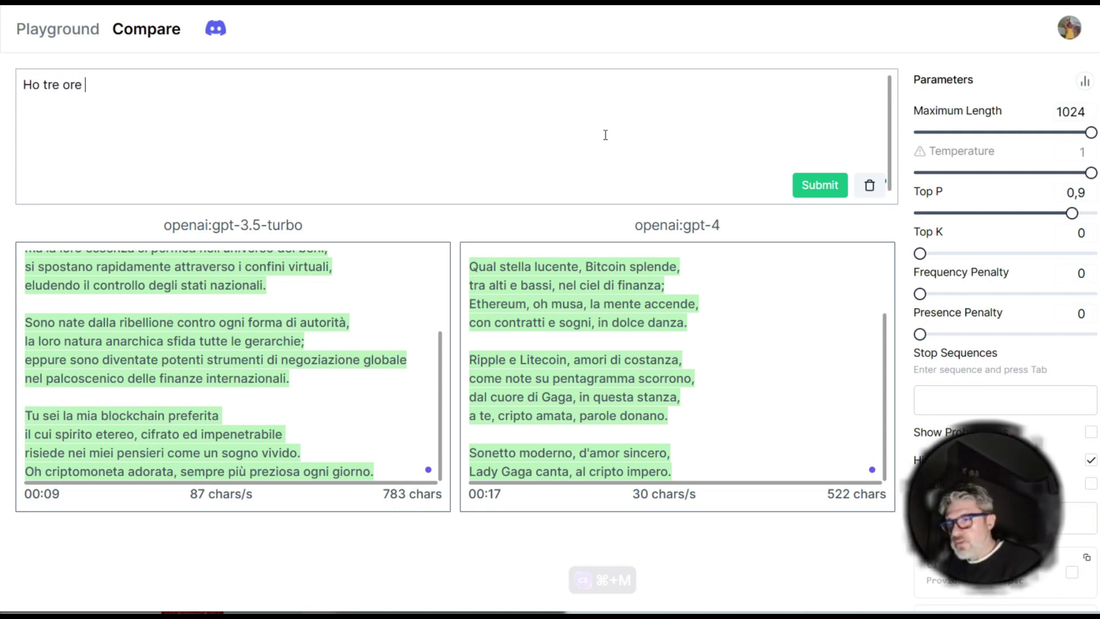
{"action": "type", "text": "per visitare"}
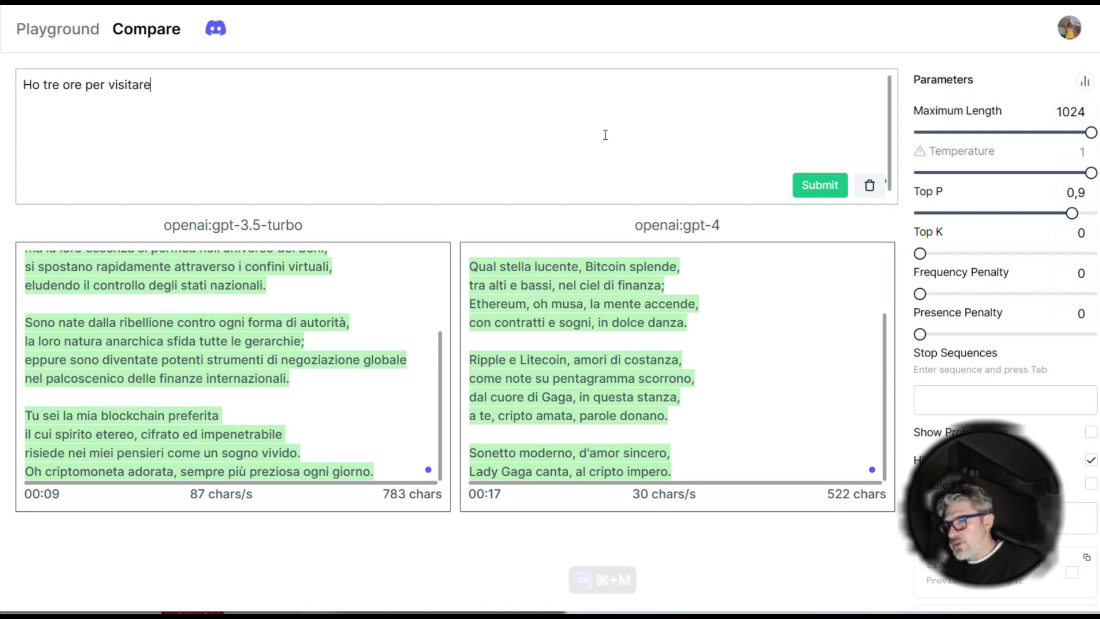
{"action": "type", "text": " Asti, indica"}
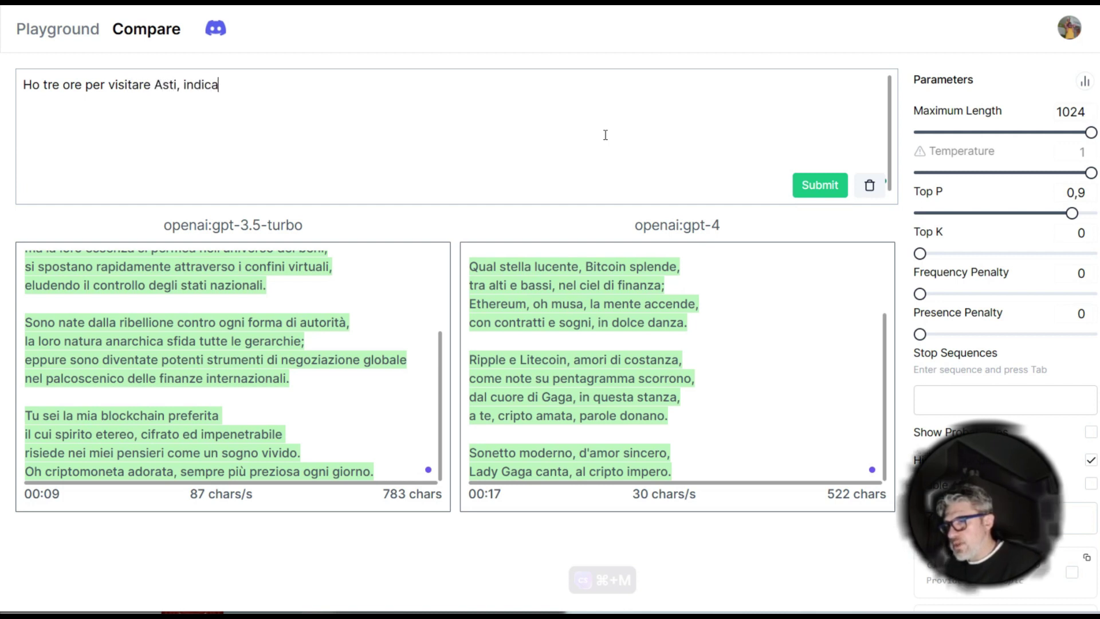
{"action": "type", "text": "mi un percorso "}
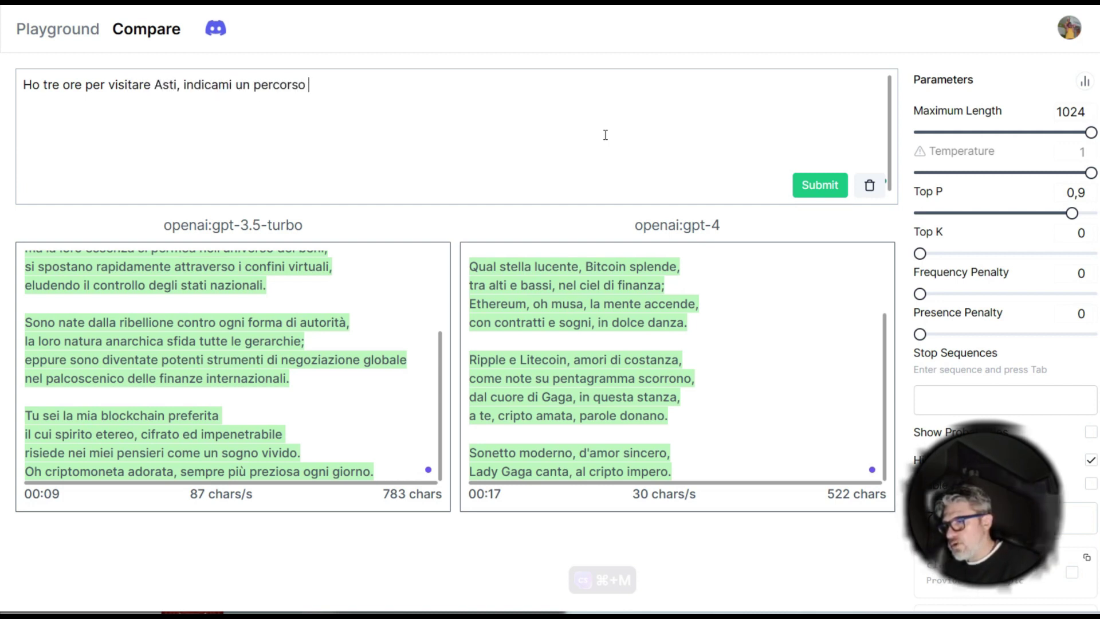
Extend the prompt with "che parta e arrivi in quella finestra oraria dalla stazione ferroviaria (e indicami anche dove si trova la suddetta stazione)" and submit it.
{"action": "type", "text": "che parta e arrivi in quell"}
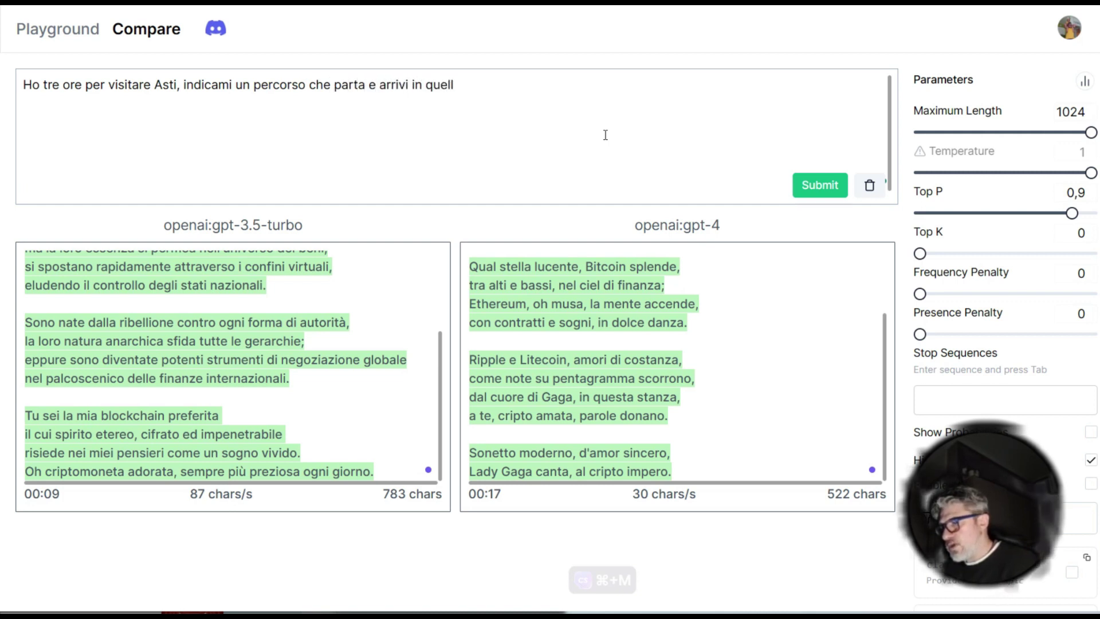
{"action": "type", "text": "a finest"}
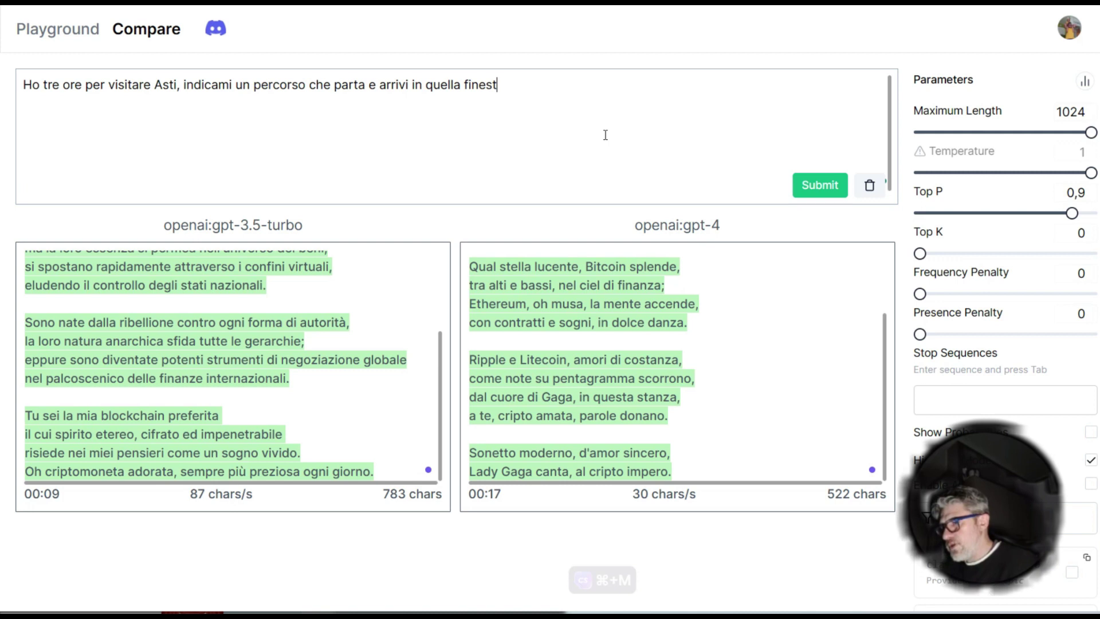
{"action": "type", "text": "ra oraria dal"}
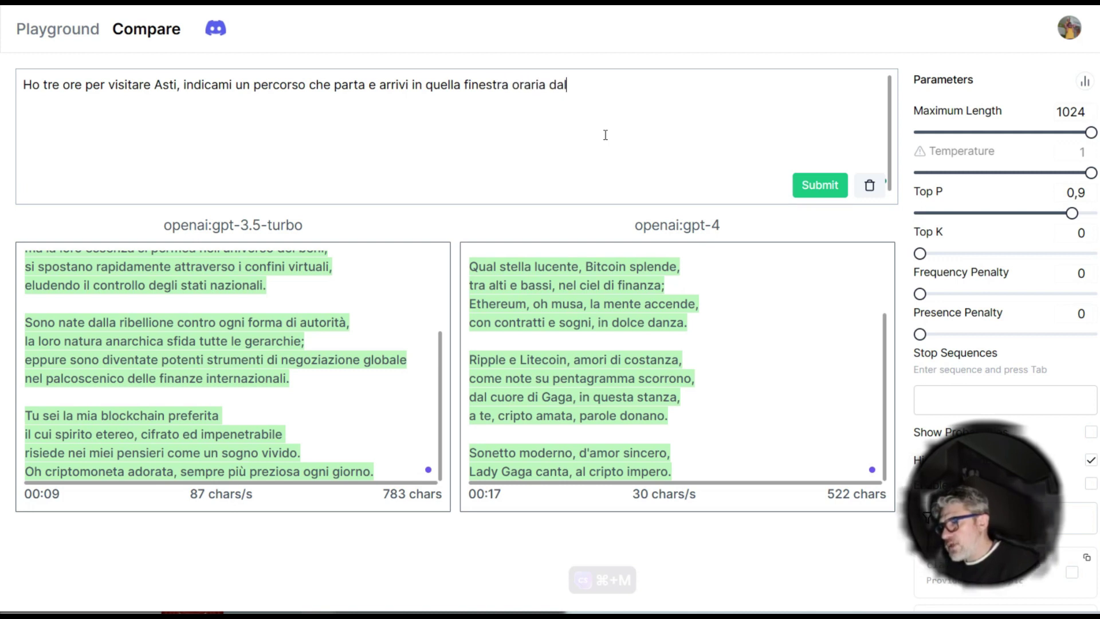
{"action": "type", "text": "la stazione ferr"}
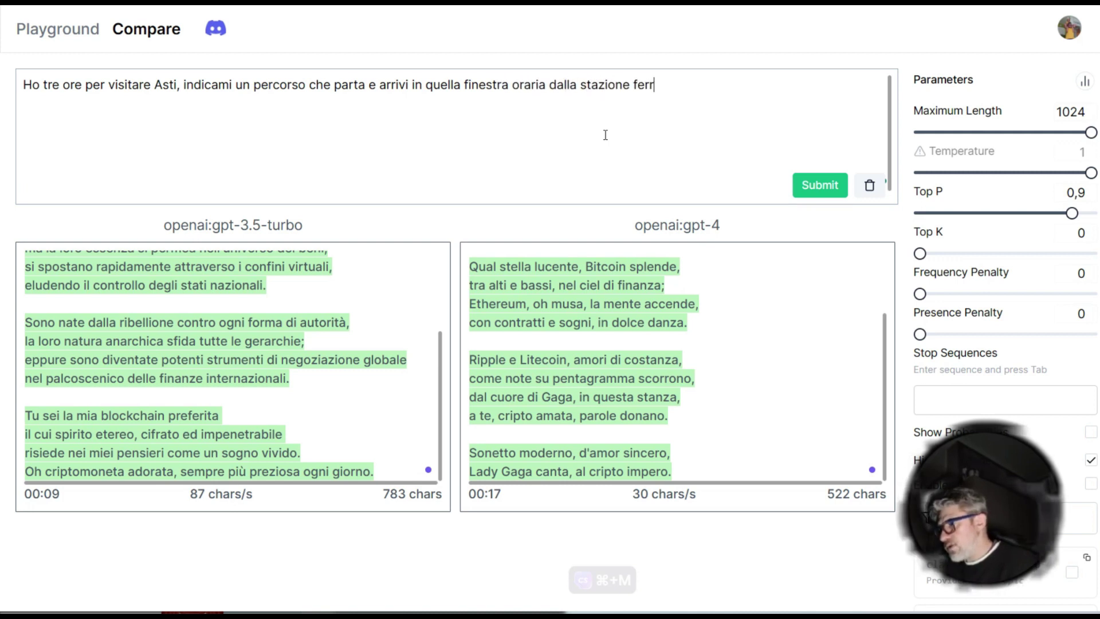
{"action": "type", "text": "oviaria (e indica"}
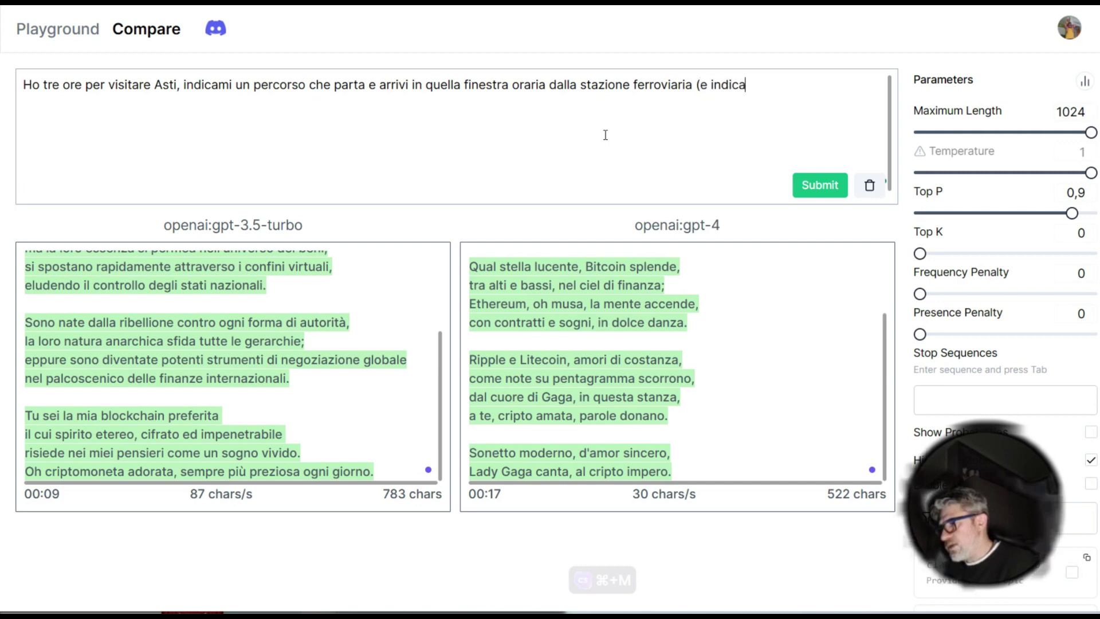
{"action": "type", "text": "mi anche dove si "}
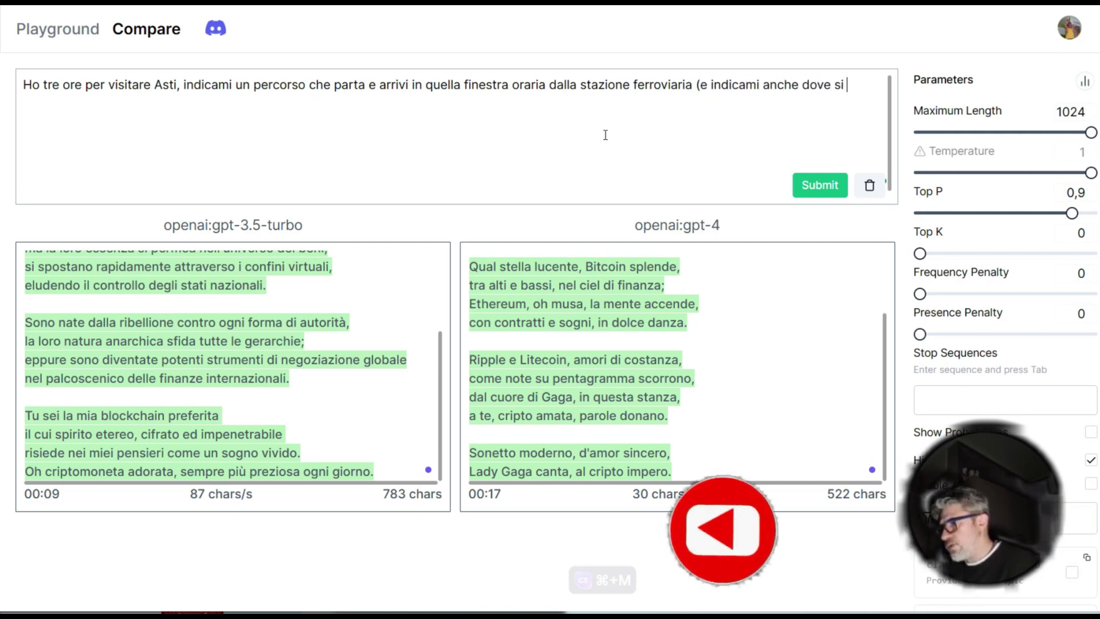
{"action": "type", "text": "trova la sud"}
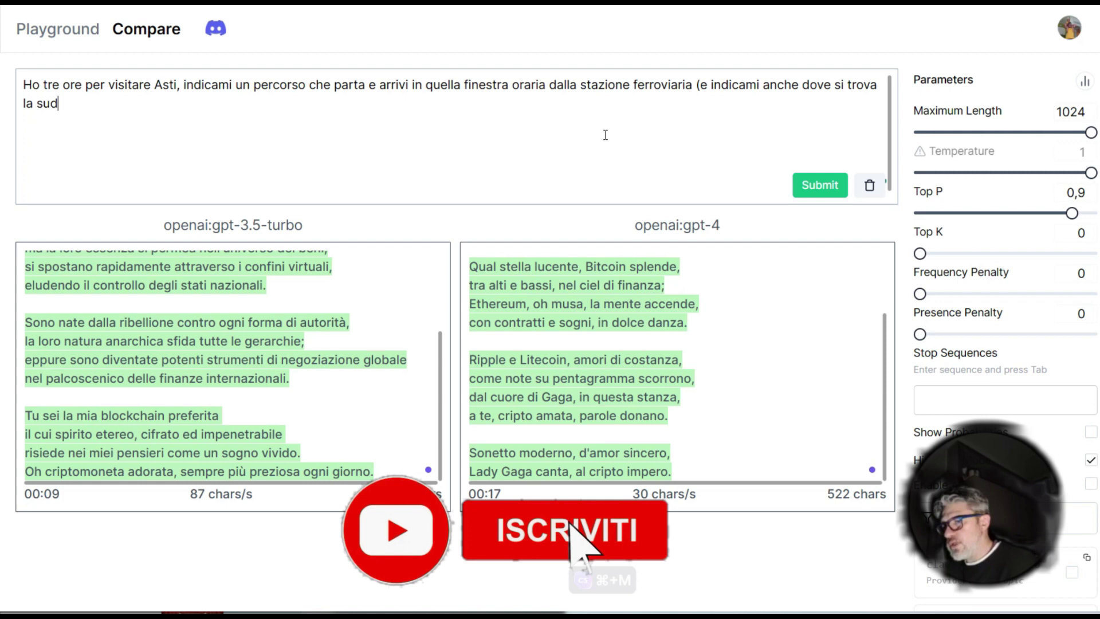
{"action": "type", "text": "detta stazione)"}
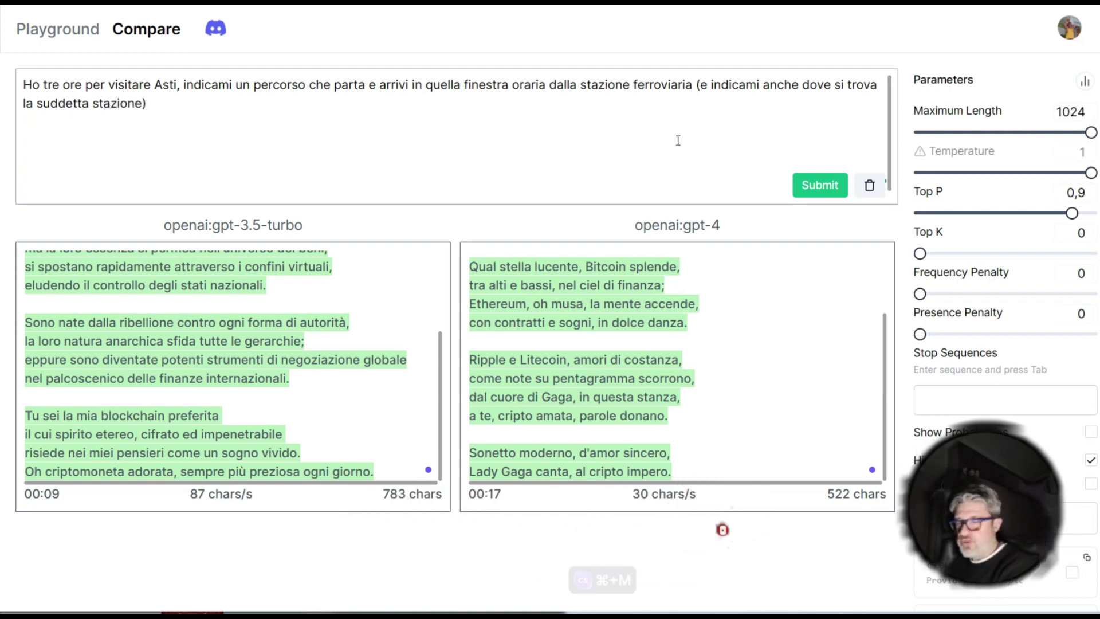
{"action": "left_click", "coordinate": [801, 186]}
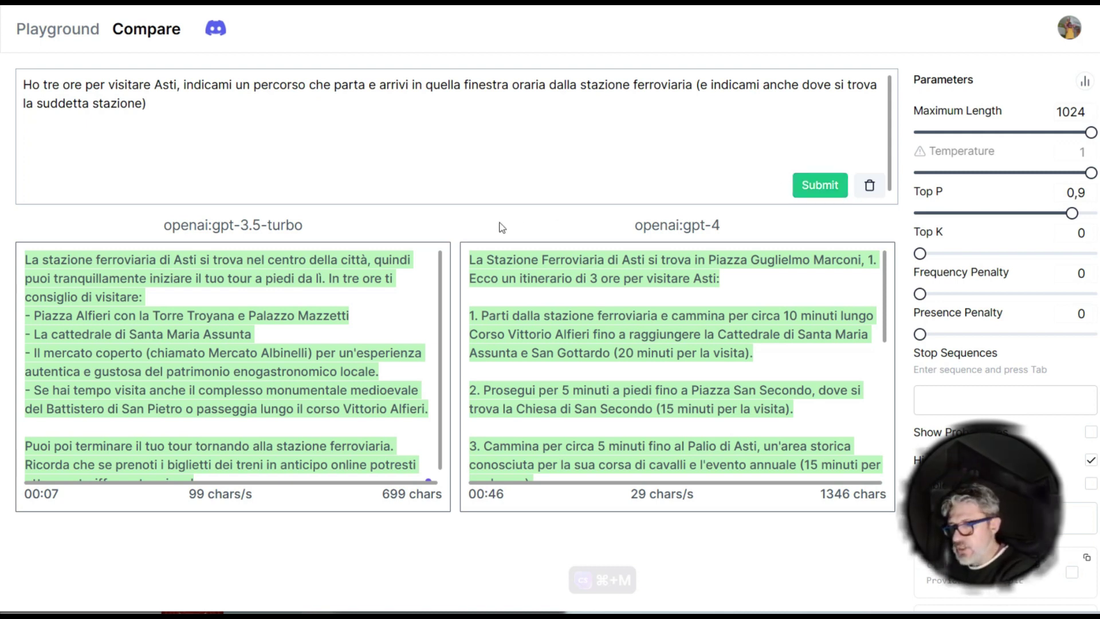
{"action": "scroll", "coordinate": [357, 315], "scroll_direction": "down", "scroll_amount": 1}
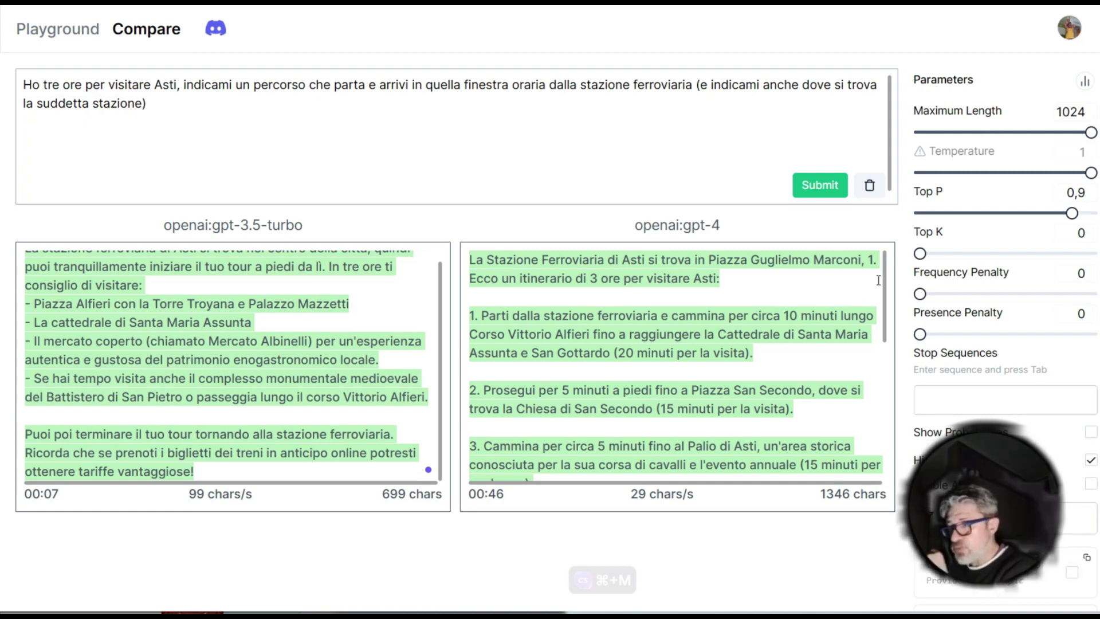
Read through the gpt-4 answer's three-hour Asti itinerary, from the station address to the closing remark.
{"action": "scroll", "coordinate": [883, 276], "scroll_direction": "down", "scroll_amount": 1}
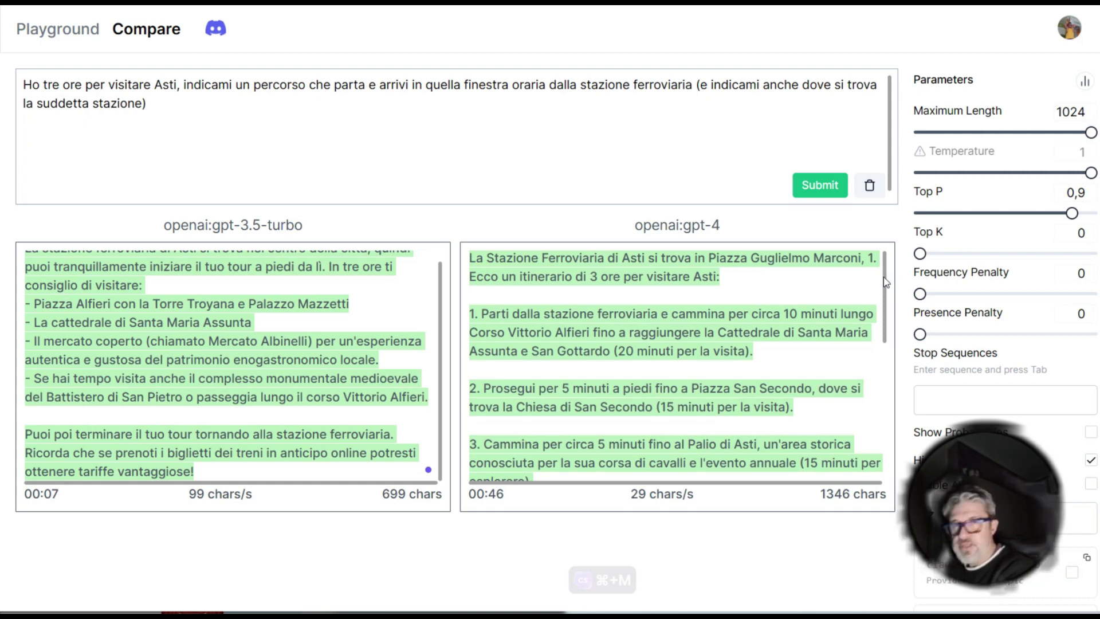
{"action": "left_click_drag", "start_coordinate": [884, 279], "coordinate": [882, 284]}
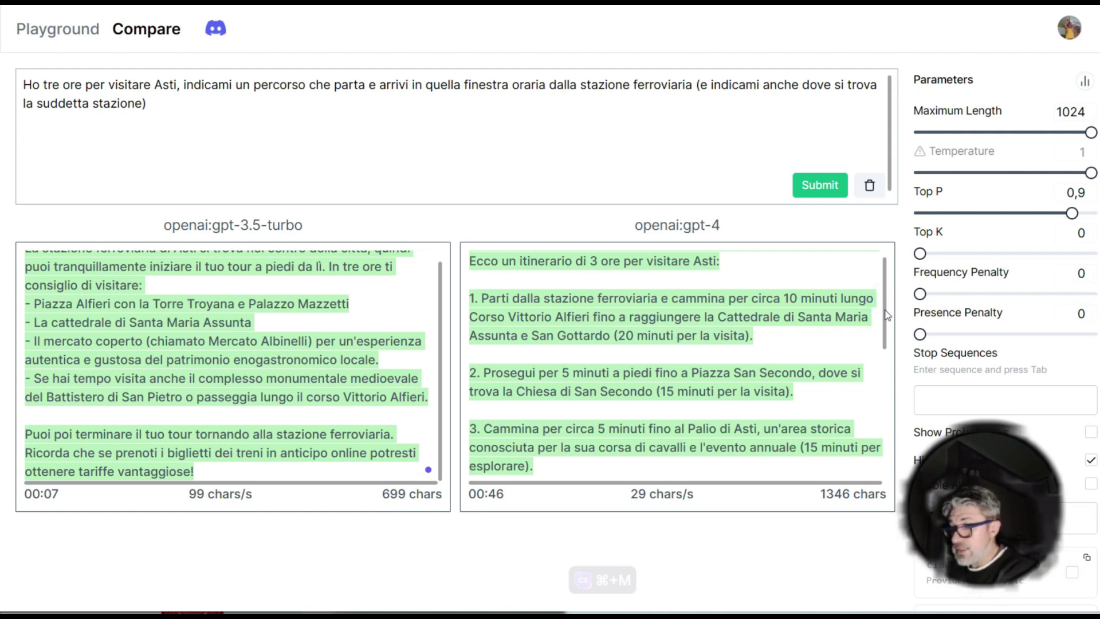
{"action": "left_click_drag", "start_coordinate": [885, 315], "coordinate": [886, 324]}
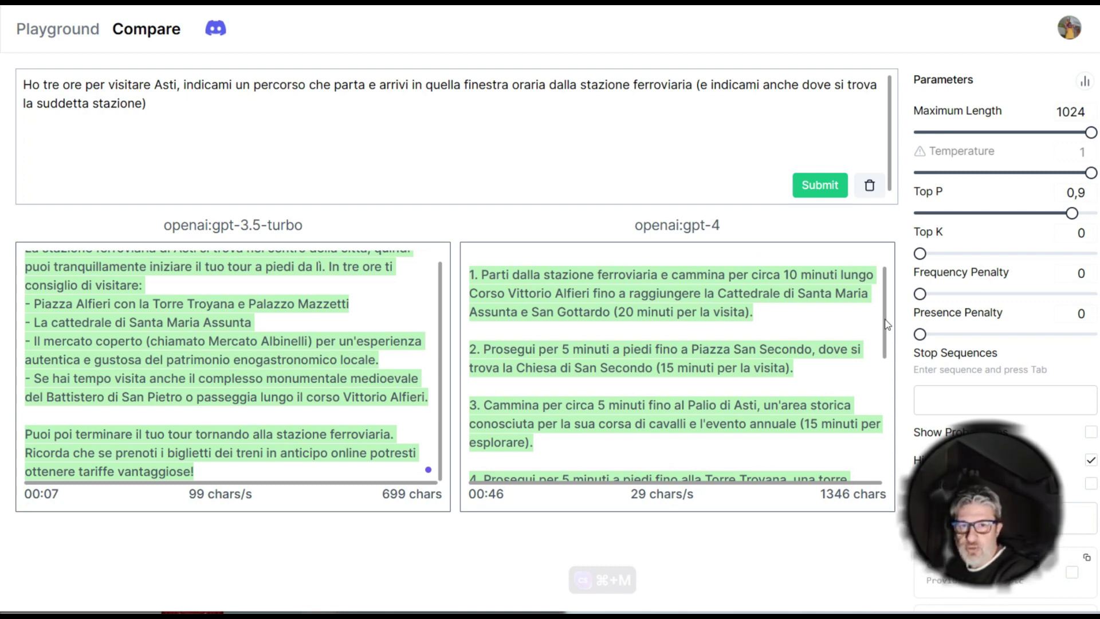
{"action": "left_click_drag", "start_coordinate": [886, 325], "coordinate": [885, 377]}
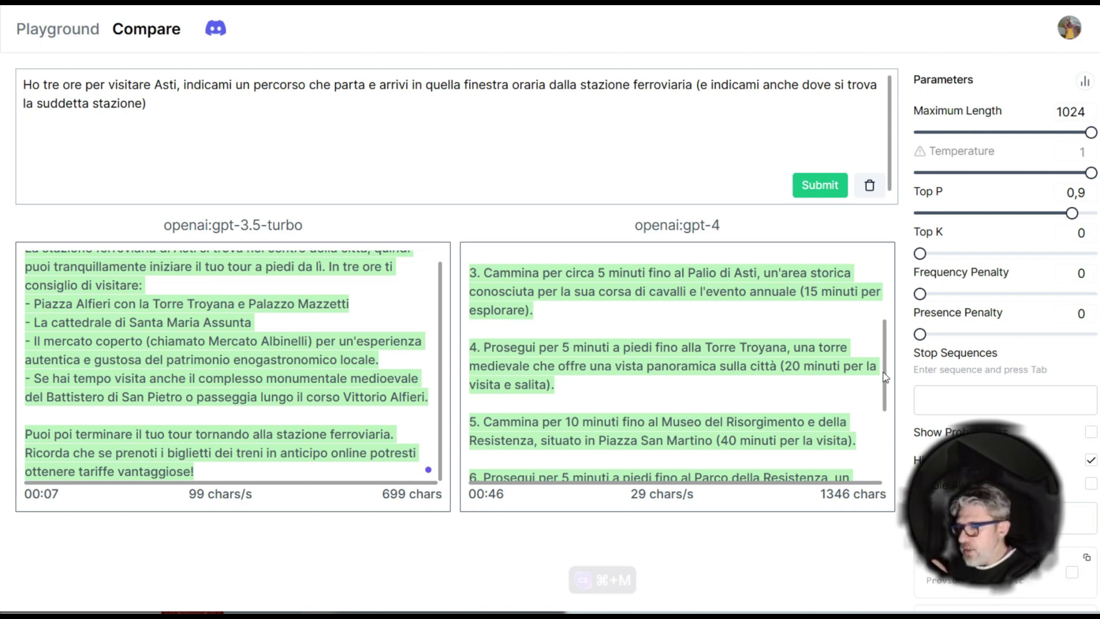
{"action": "left_click", "coordinate": [882, 372]}
{"action": "left_click_drag", "start_coordinate": [882, 372], "coordinate": [880, 436]}
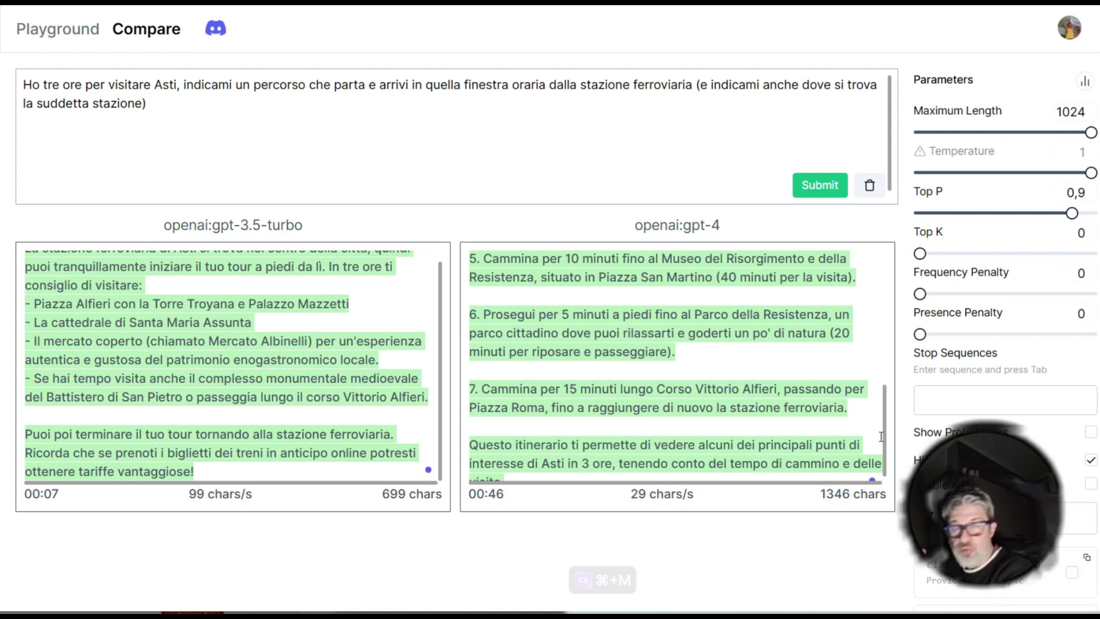
Replace the prompt with "Crea 5 slogan efficaci per promuovere la pizzeria cà pummarola 'n coppa" and submit it to both models.
{"action": "left_click", "coordinate": [378, 135]}
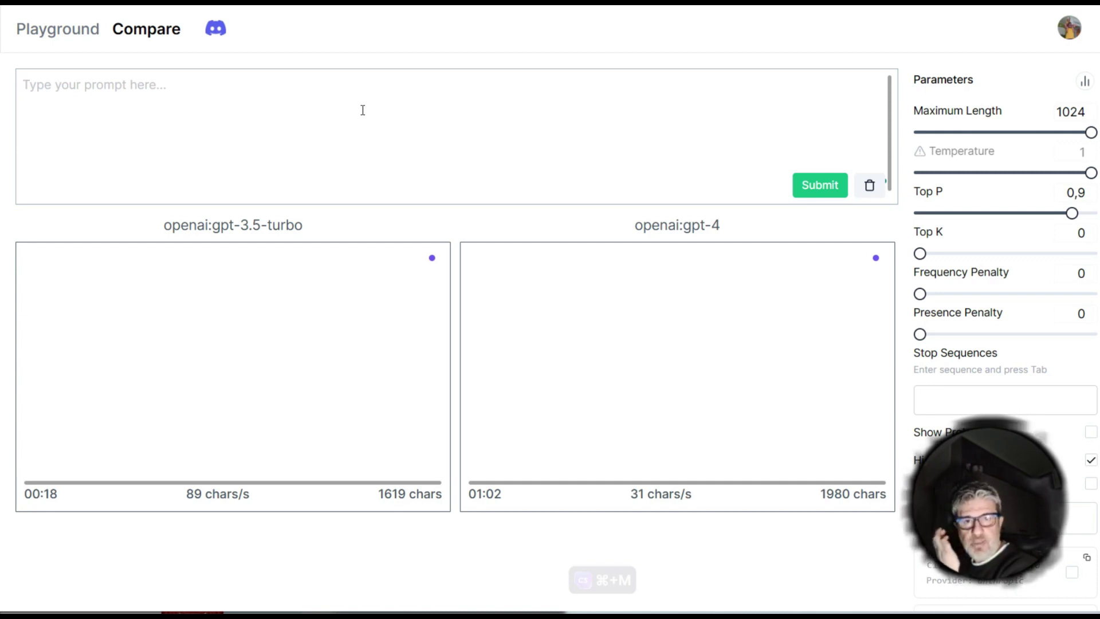
{"action": "type", "text": "Crea 5 slogan efficaci per promuovere "}
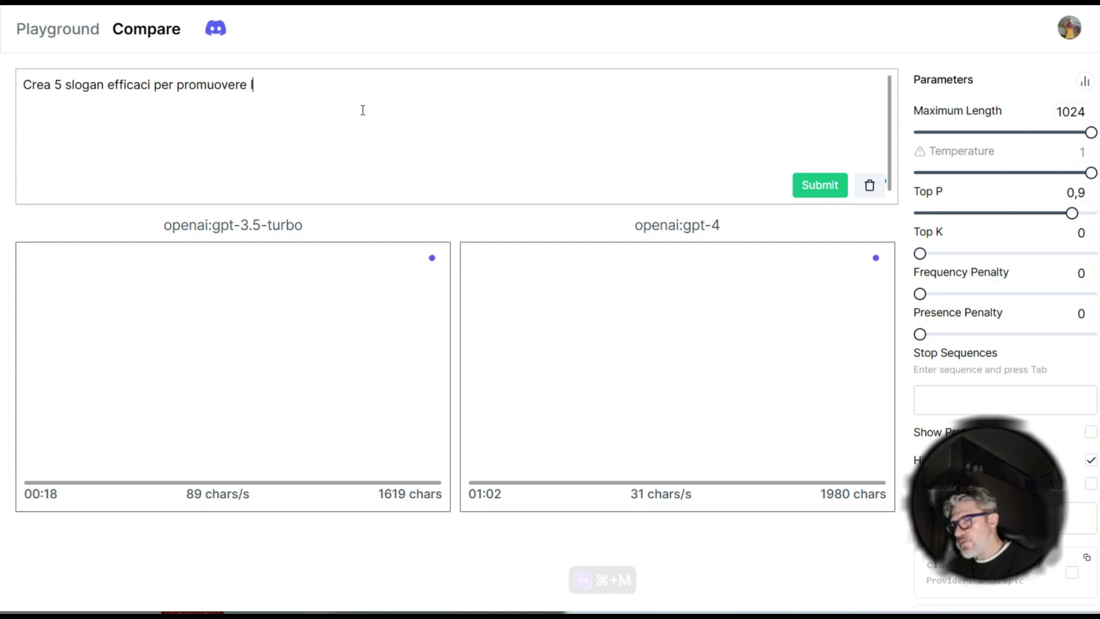
{"action": "type", "text": "la pizzeria"}
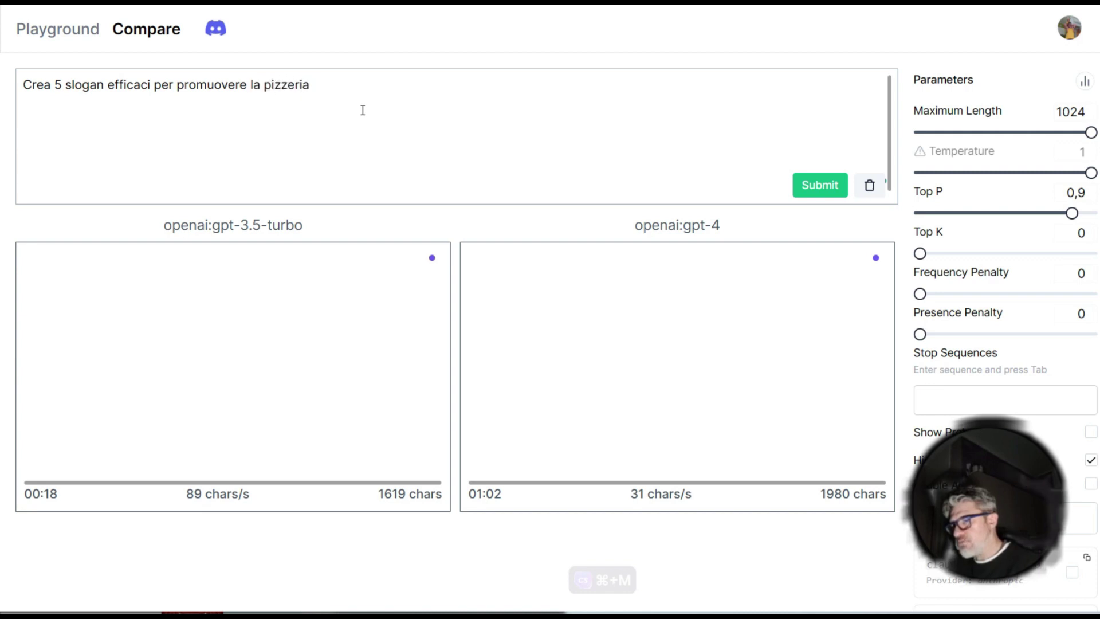
{"action": "type", "text": " cà pummarola '"}
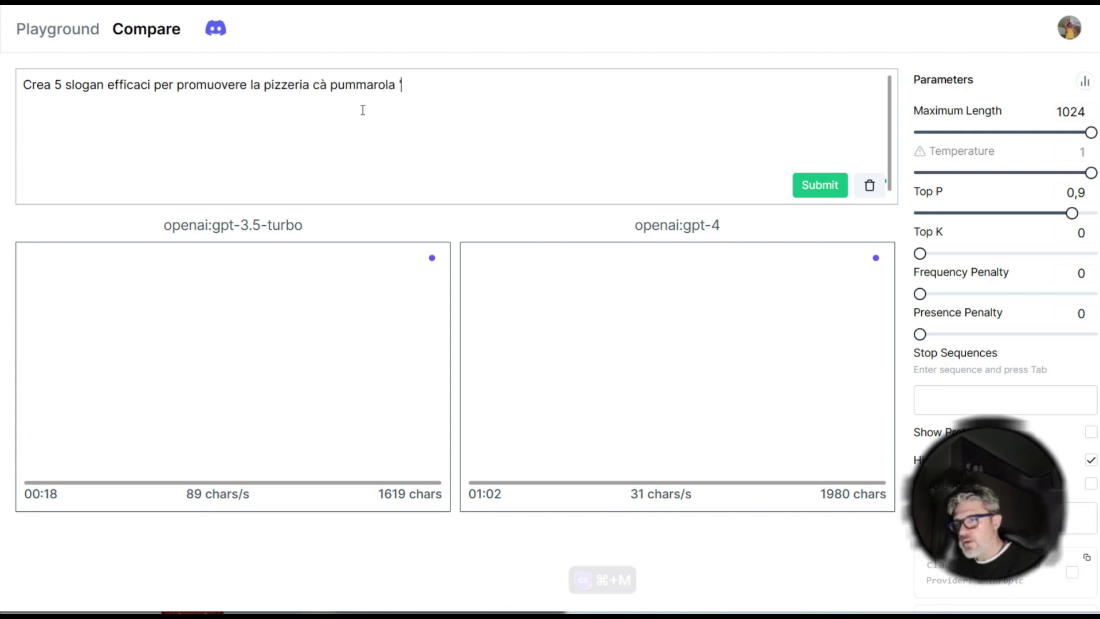
{"action": "type", "text": "n coppa"}
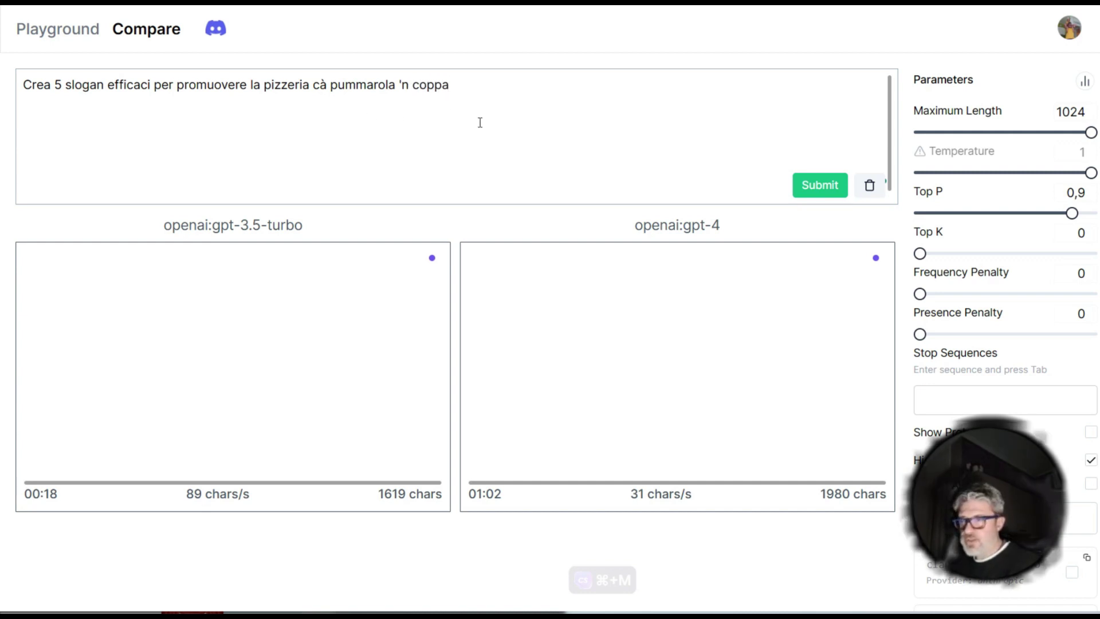
{"action": "left_click", "coordinate": [816, 185]}
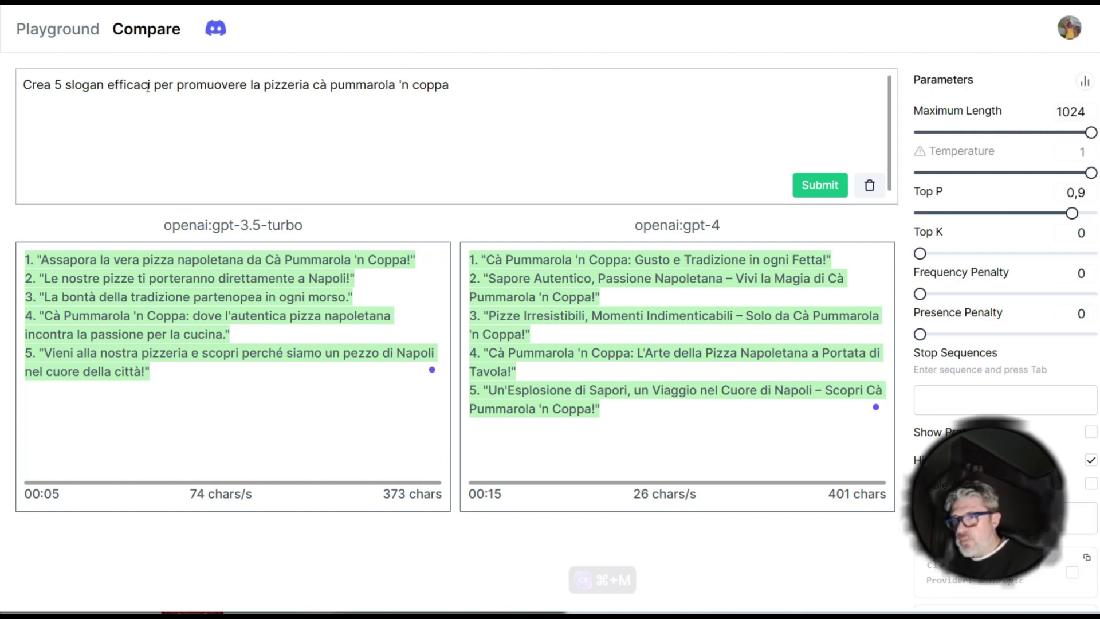
Replace the word "efficaci" in the prompt with "grotteschi e sarcastici" and submit it.
{"action": "left_click_drag", "start_coordinate": [150, 85], "coordinate": [111, 84]}
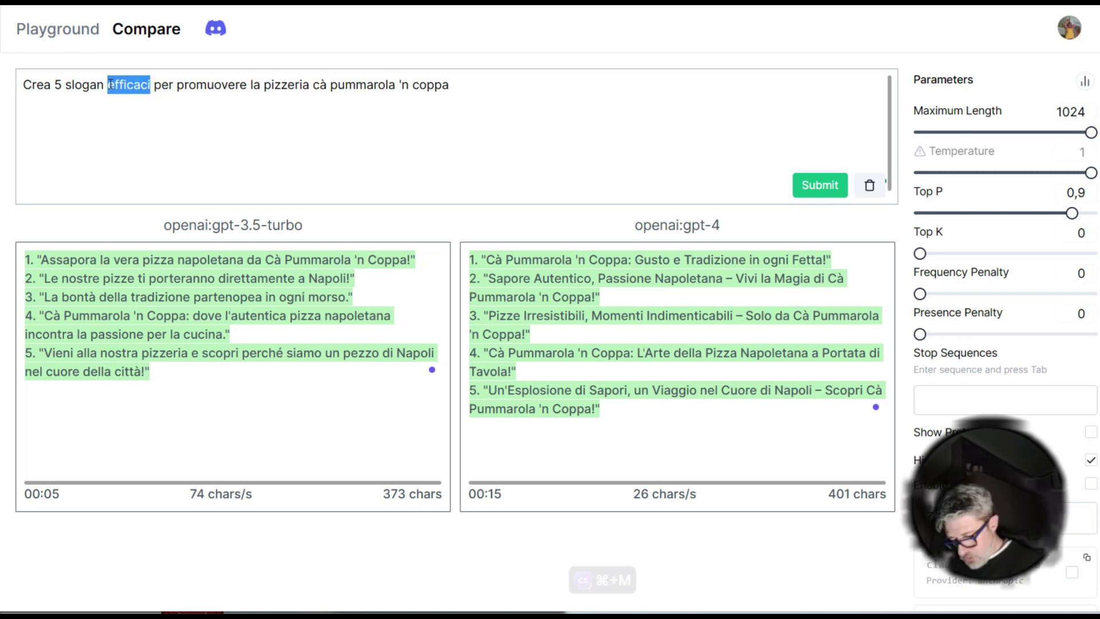
{"action": "type", "text": "grotteschi e "}
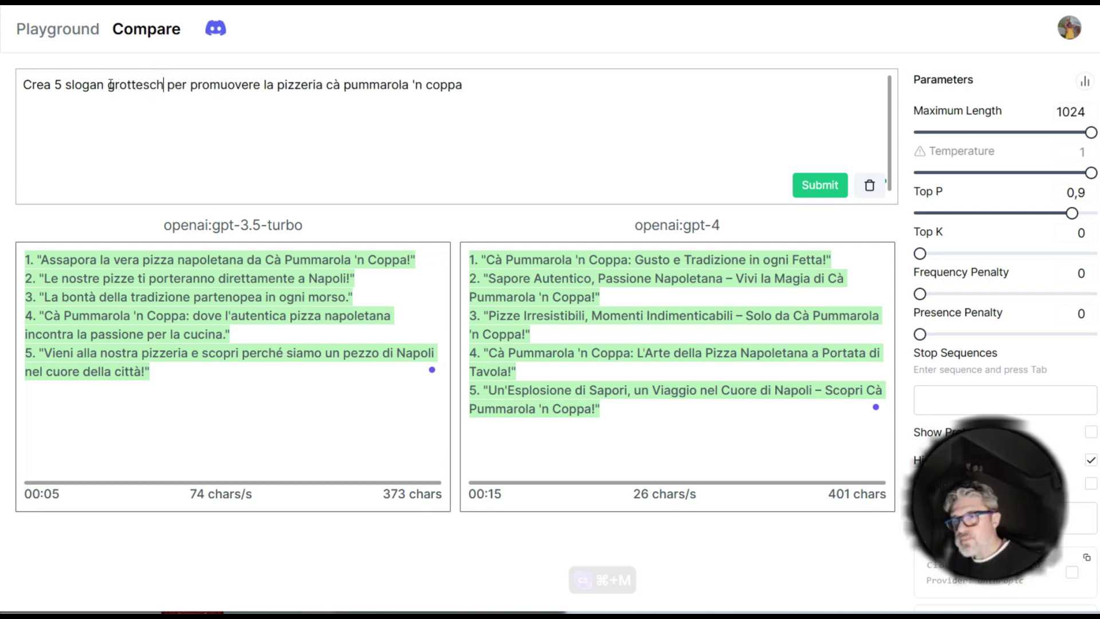
{"action": "type", "text": "sarcastici"}
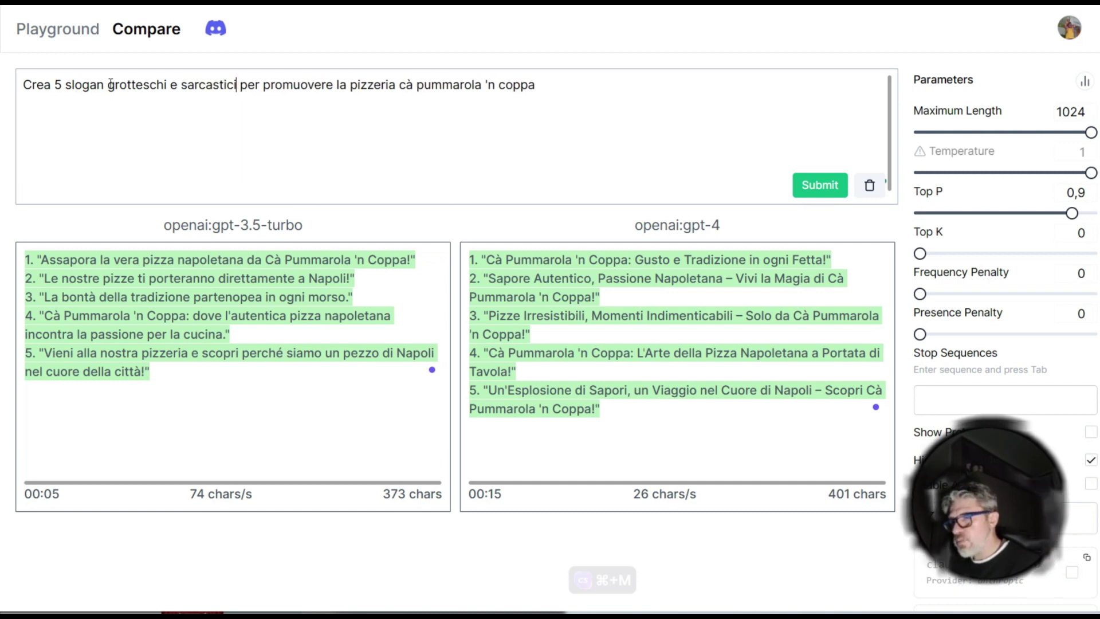
{"action": "left_click", "coordinate": [818, 184]}
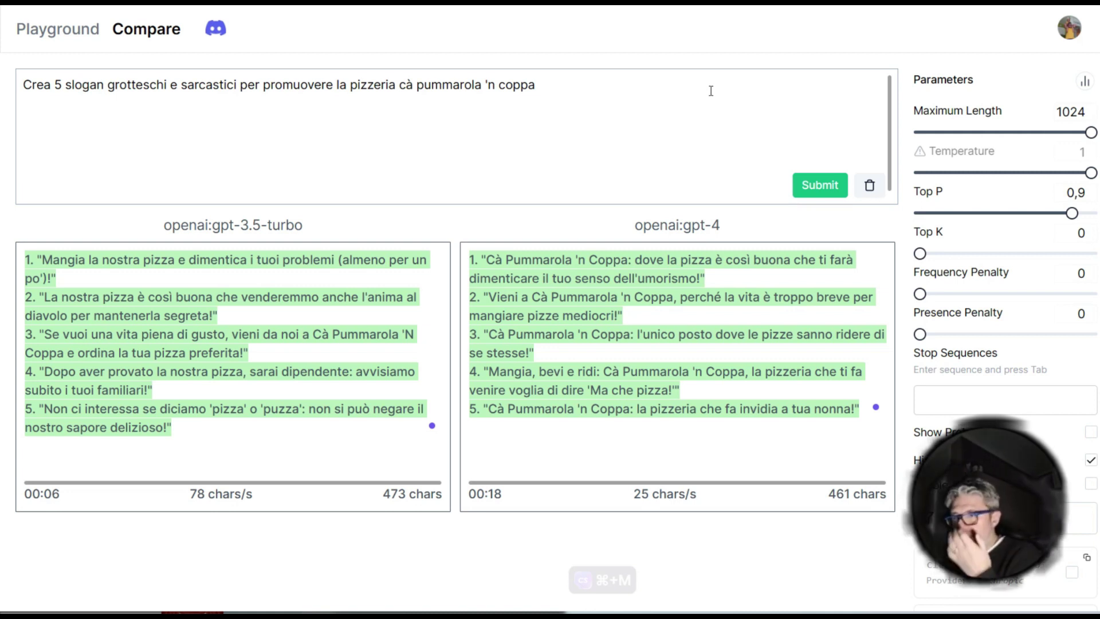
Replace "grotteschi e sarcastici" so the prompt begins "Crea 5 slogan, con tono drammatico e pessimista," and submit it.
{"action": "left_click_drag", "start_coordinate": [107, 84], "coordinate": [234, 85]}
{"action": "key", "text": "BackSpace"}
{"action": "type", "text": ", con tono drammat"}
{"action": "key", "text": "BackSpace"}
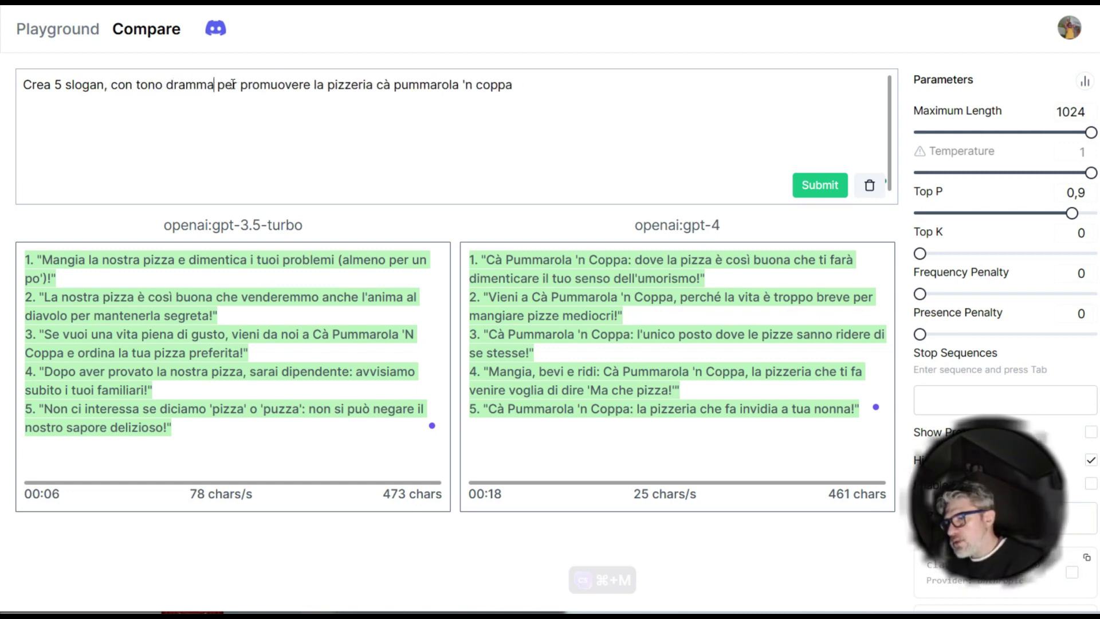
{"action": "type", "text": "tic"}
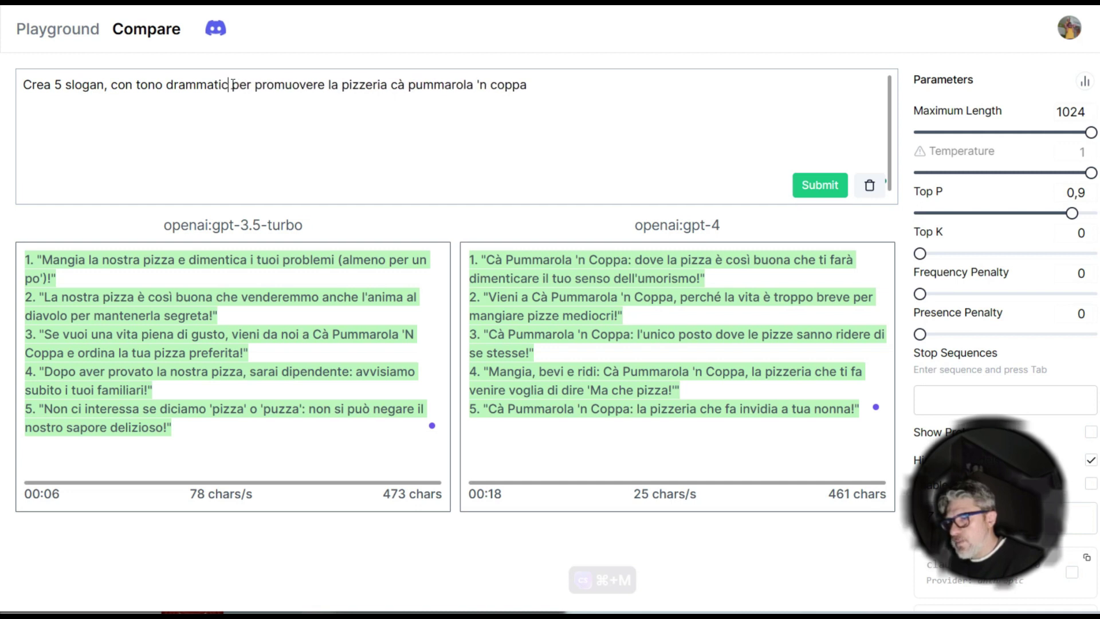
{"action": "type", "text": "o e pessimista,"}
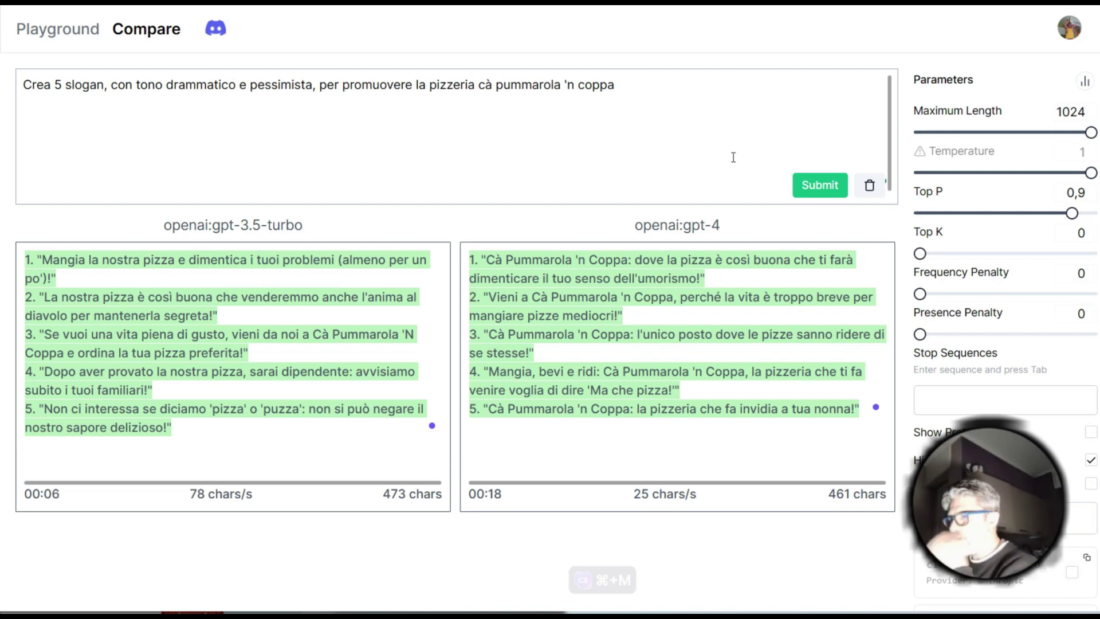
{"action": "left_click", "coordinate": [802, 186]}
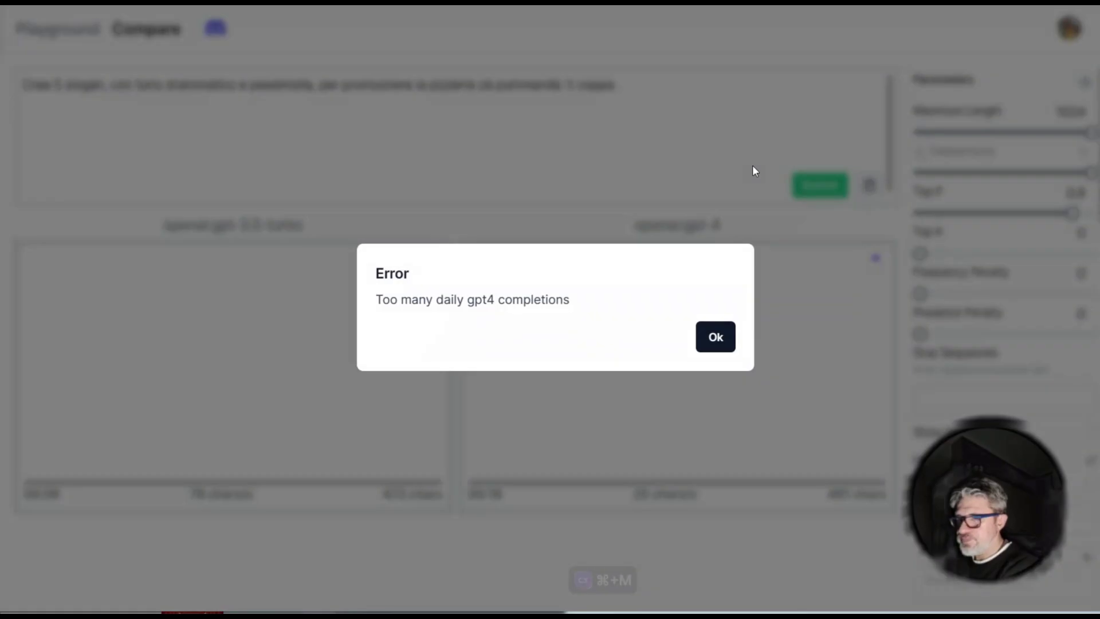